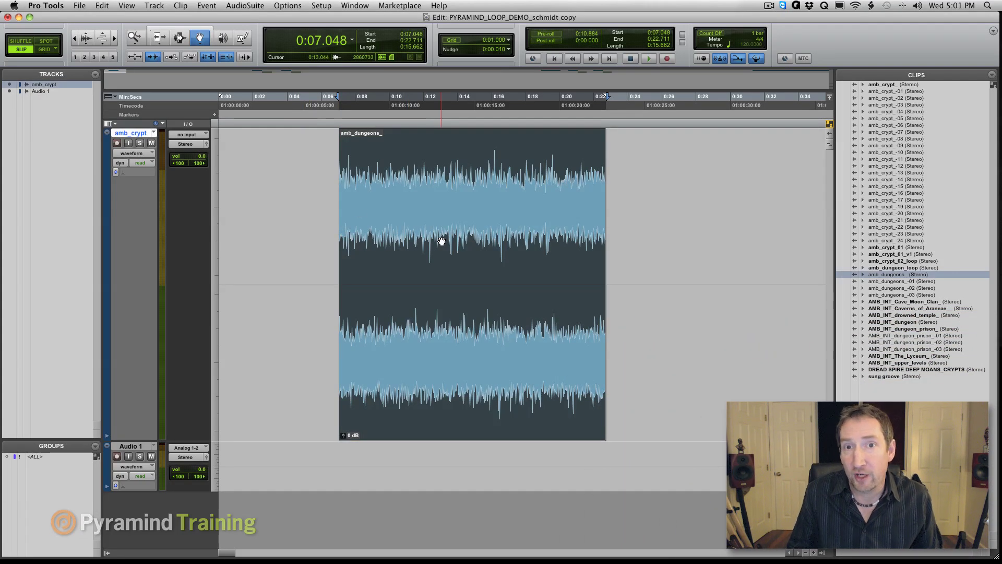
Play the dungeon ambience, zoom out, and duplicate amb_dungeons_ right after itself
key("space")
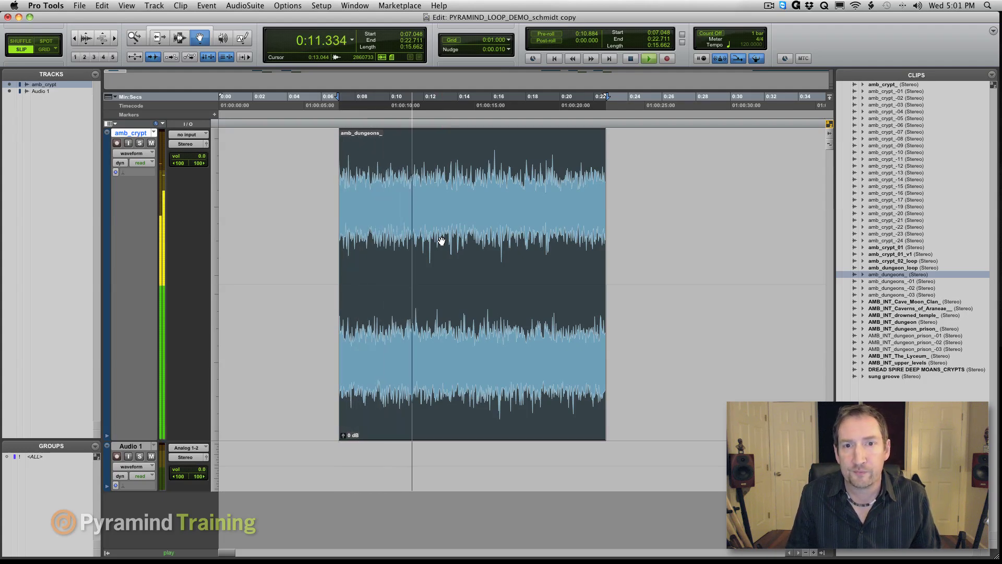
key("super+bracketleft")
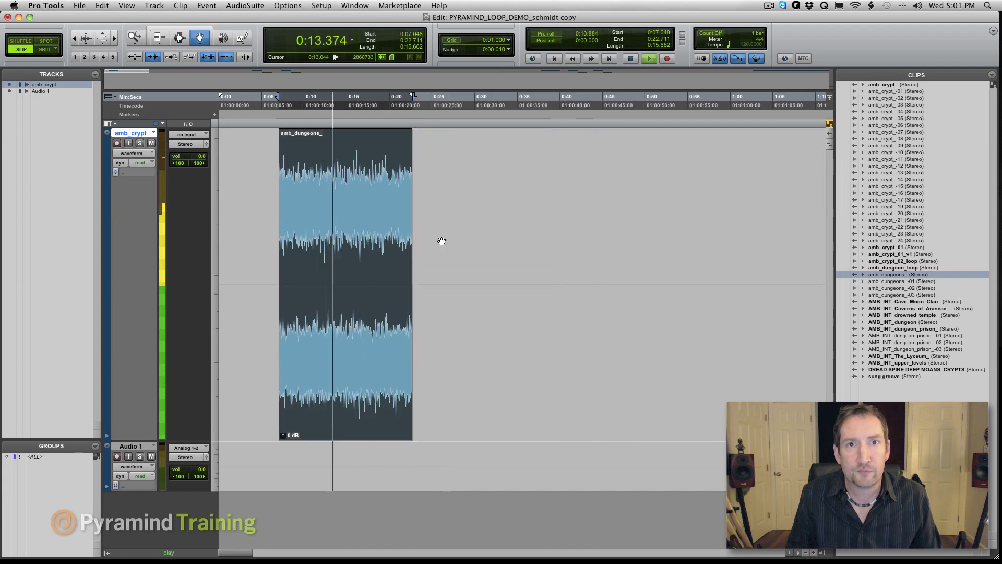
key("space")
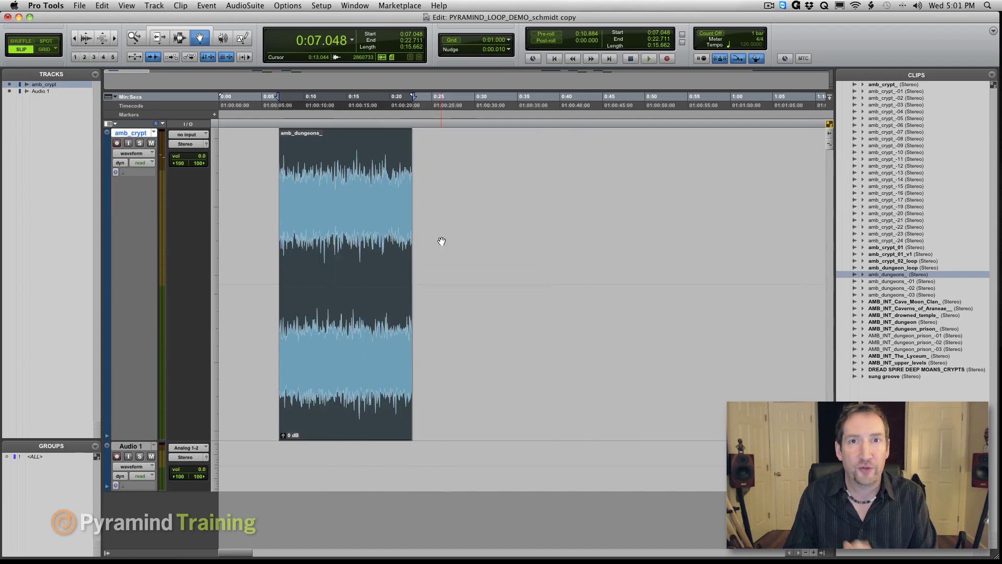
key("super+d")
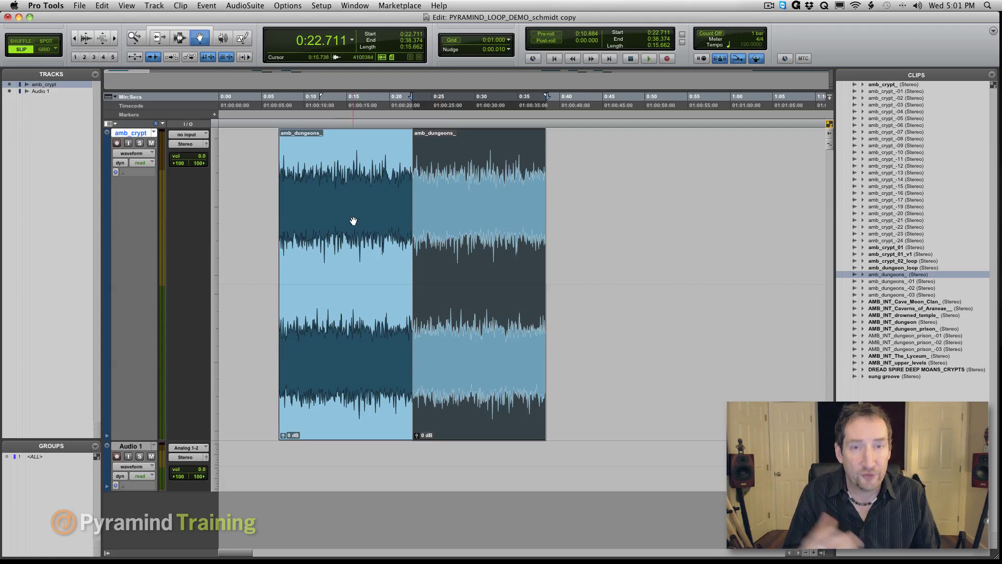
Select a range across the seam between the two copies and play it
key("F7")
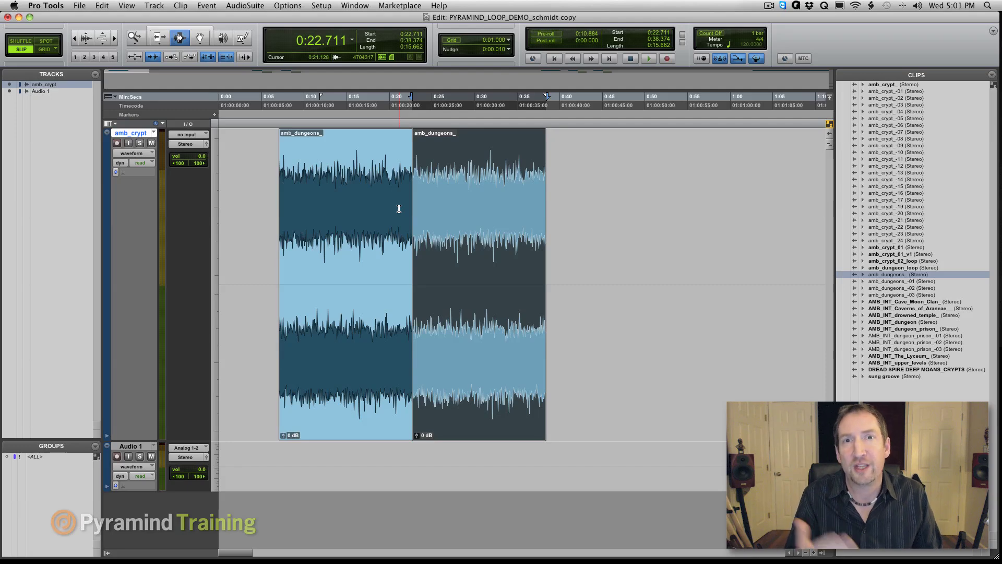
left_click_drag(394, 207, 426, 206)
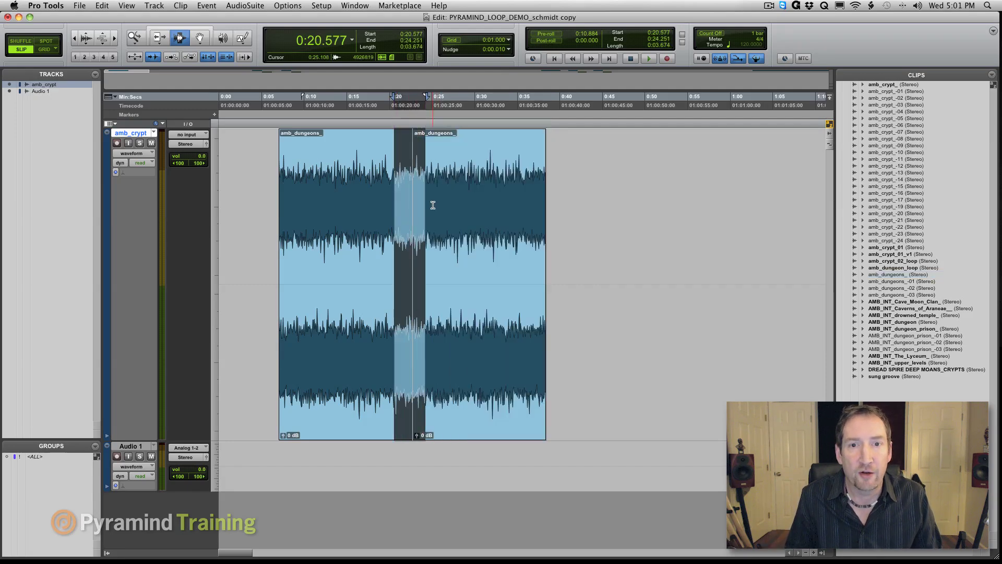
key("super+z")
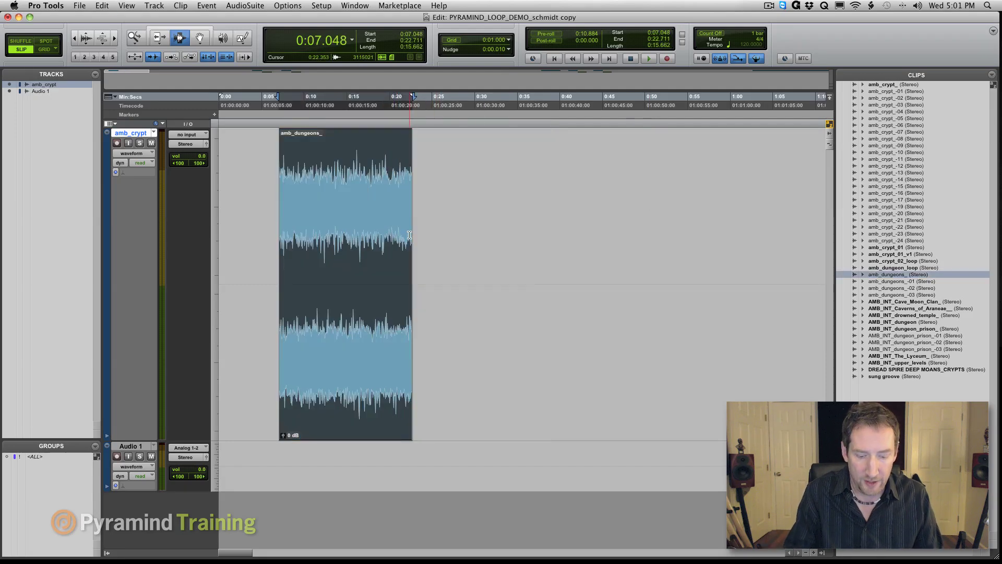
key("super+shift+z")
left_click_drag(402, 230, 429, 225)
key("super+bracketright")
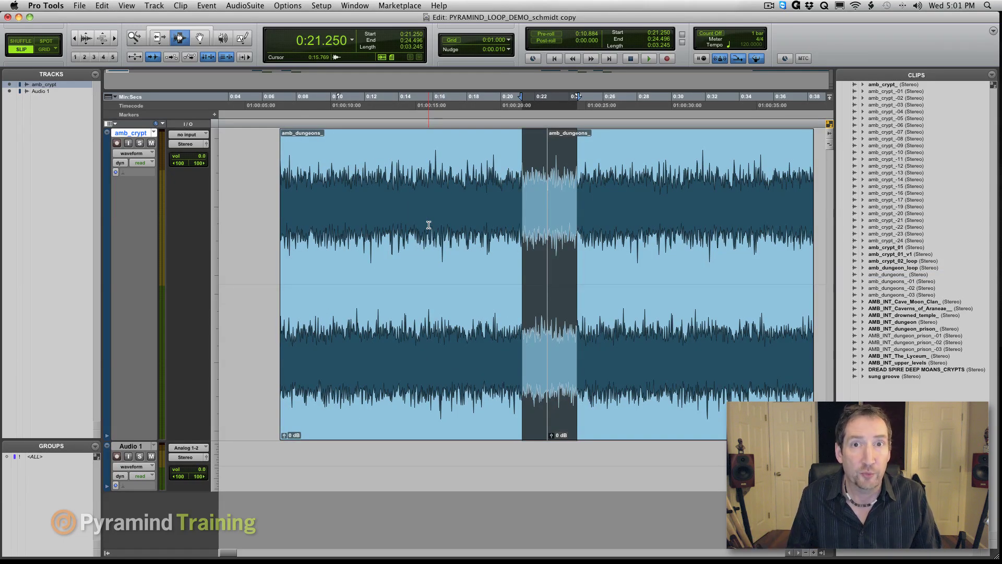
key("space")
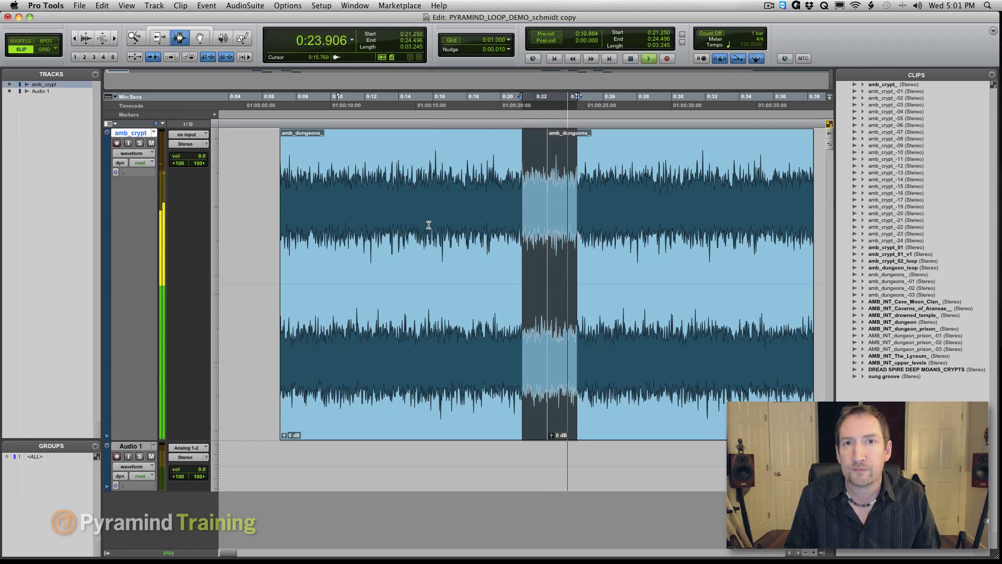
Widen the seam selection to 0:20.668–0:25.415, audition it twice, then zoom out
left_click(512, 217, "shift")
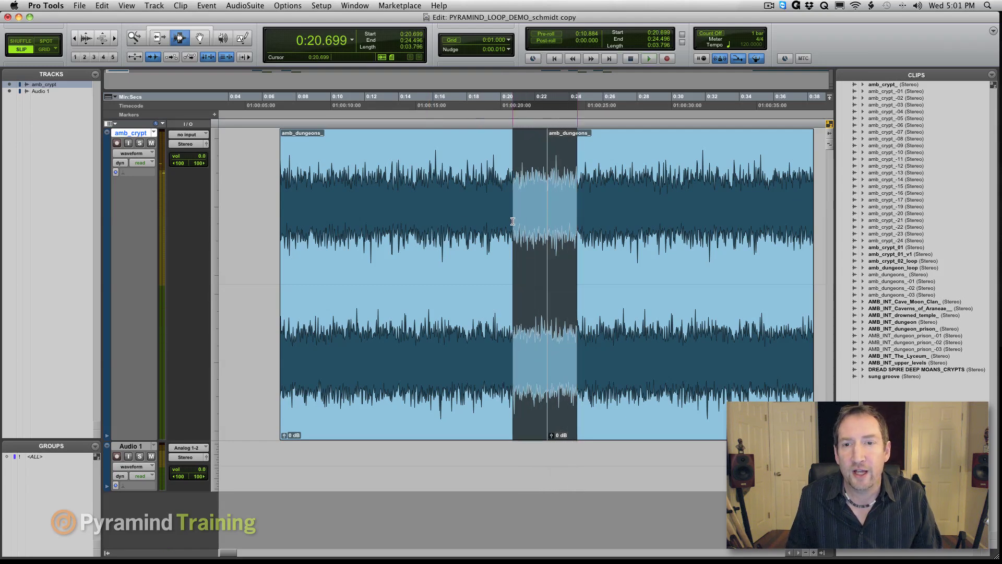
left_click_drag(576, 217, 594, 220)
key("space")
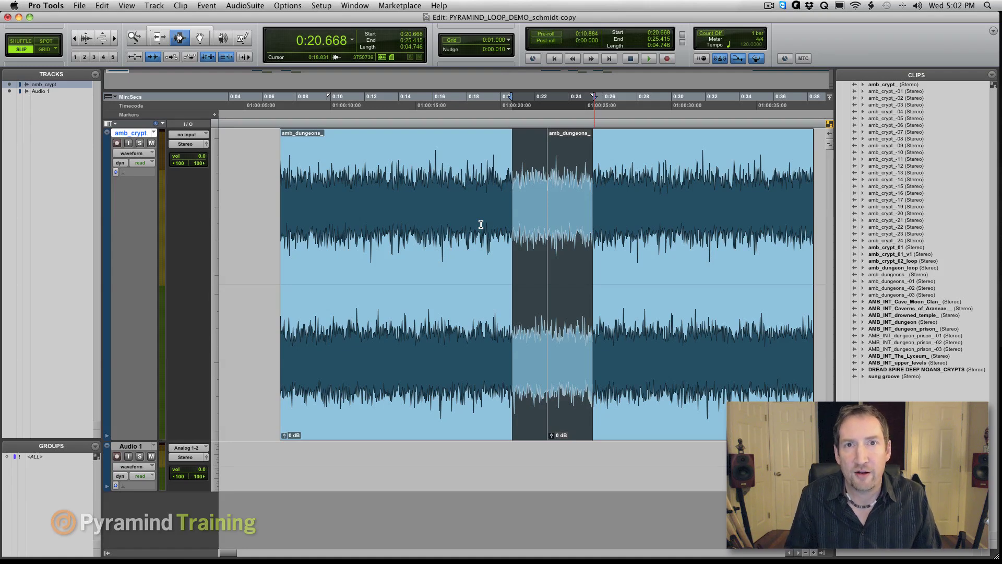
key("space")
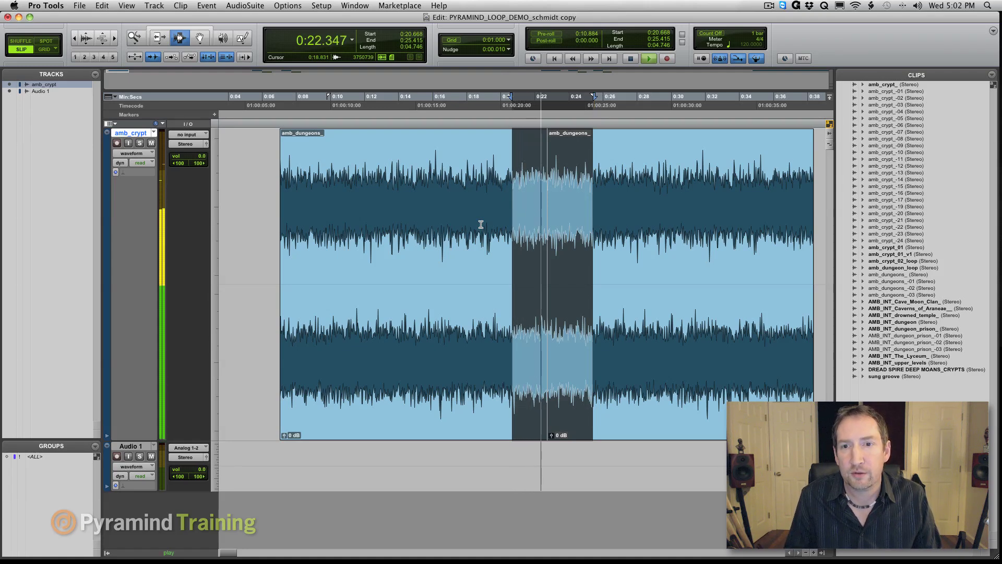
key("space")
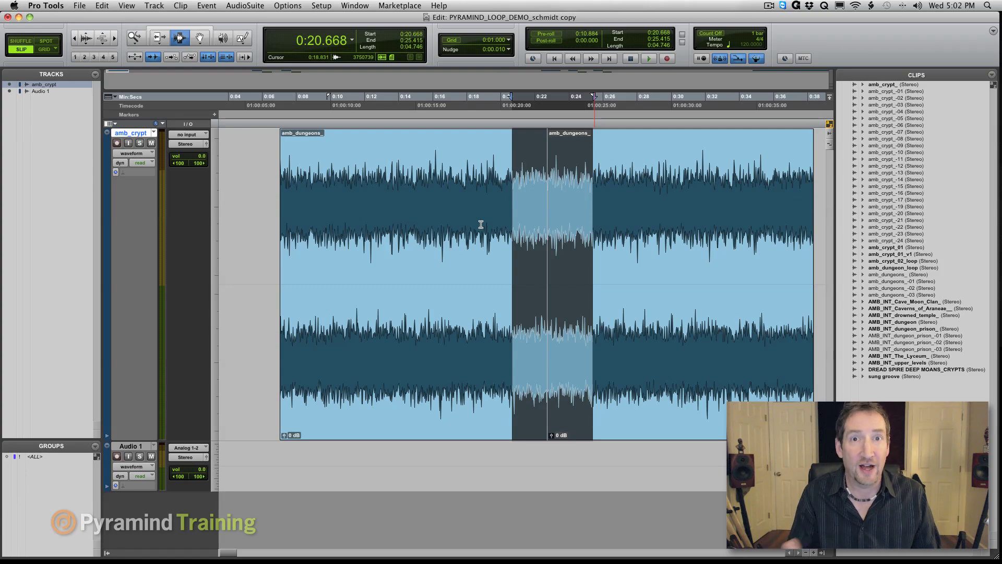
key("super+bracketleft")
Select the second amb_dungeons_ copy and zoom to millisecond detail at the seam
key("F8")
left_click(548, 230)
key("super+bracketright")
key("super+bracketright")
key("super+bracketright")
key("super+bracketright")
key("super+bracketright")
key("super+alt+bracketright")
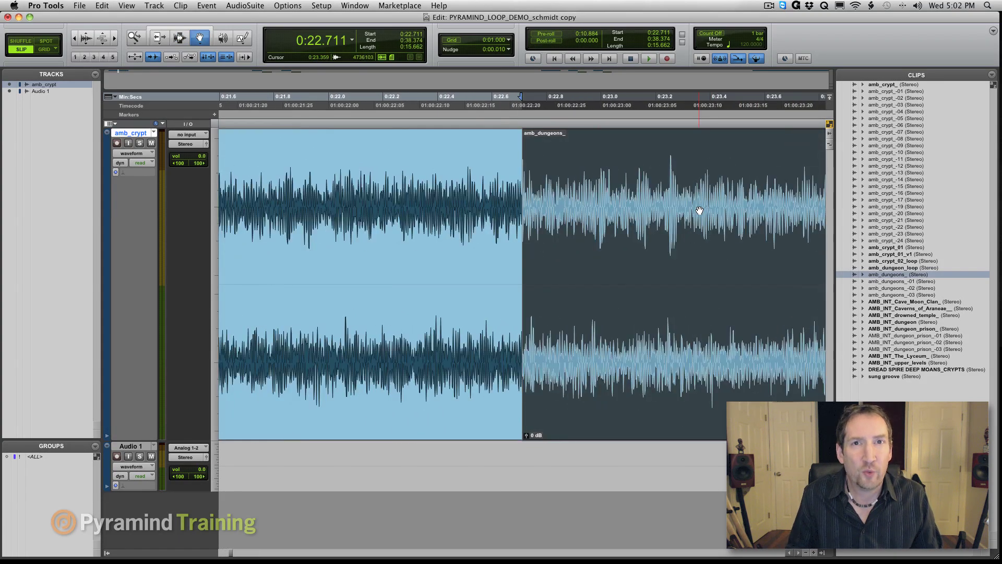
key("super+bracketright")
key("super+bracketright")
key("super+bracketright")
key("super+bracketright")
key("super+bracketright")
key("super+bracketright")
key("super+bracketright")
key("super+bracketright")
key("super+bracketleft")
key("super+bracketleft")
Mark the seam around 0:22.712–0:22.713 and shift the second copy slightly later
key("F7")
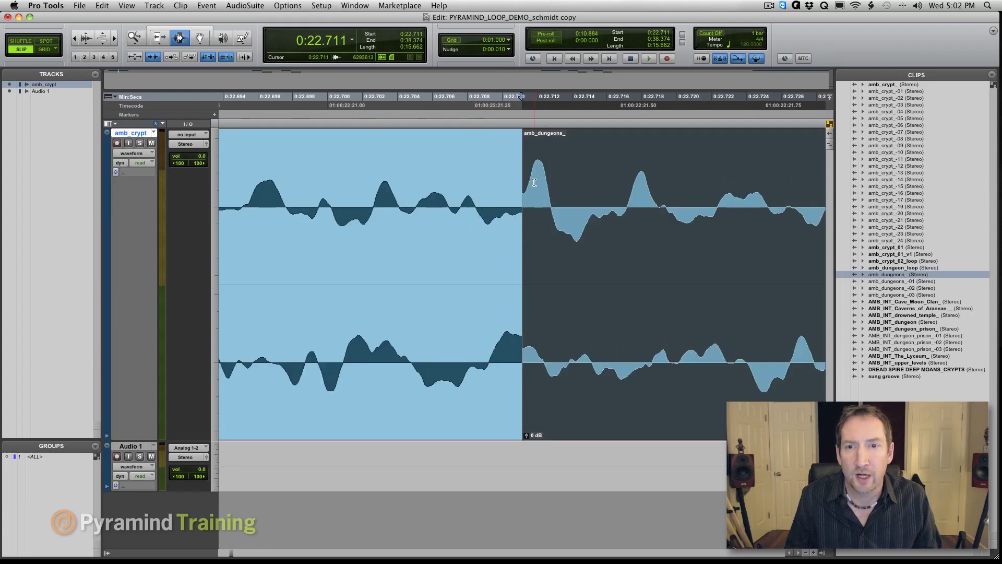
left_click(534, 182)
left_click(538, 165)
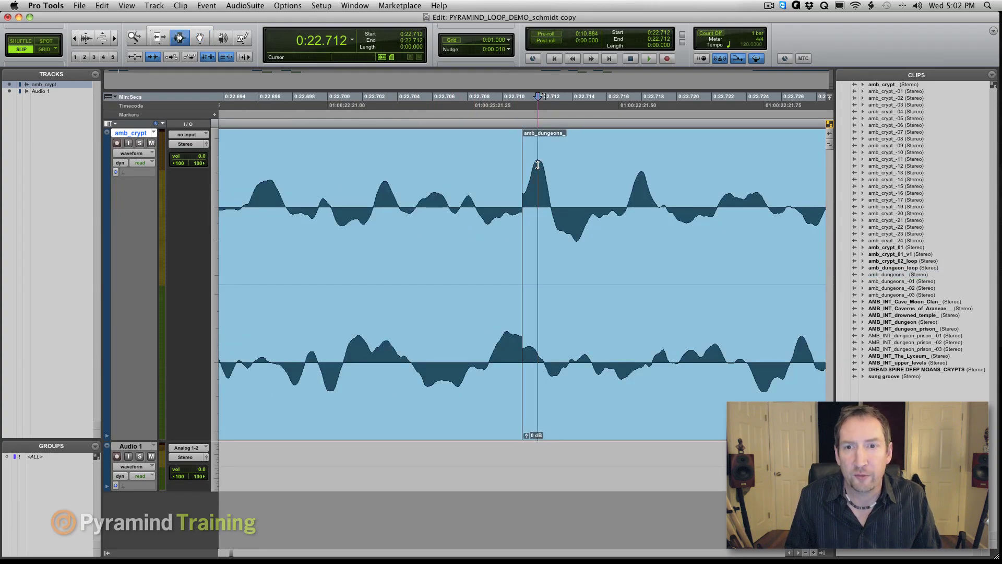
left_click(567, 226)
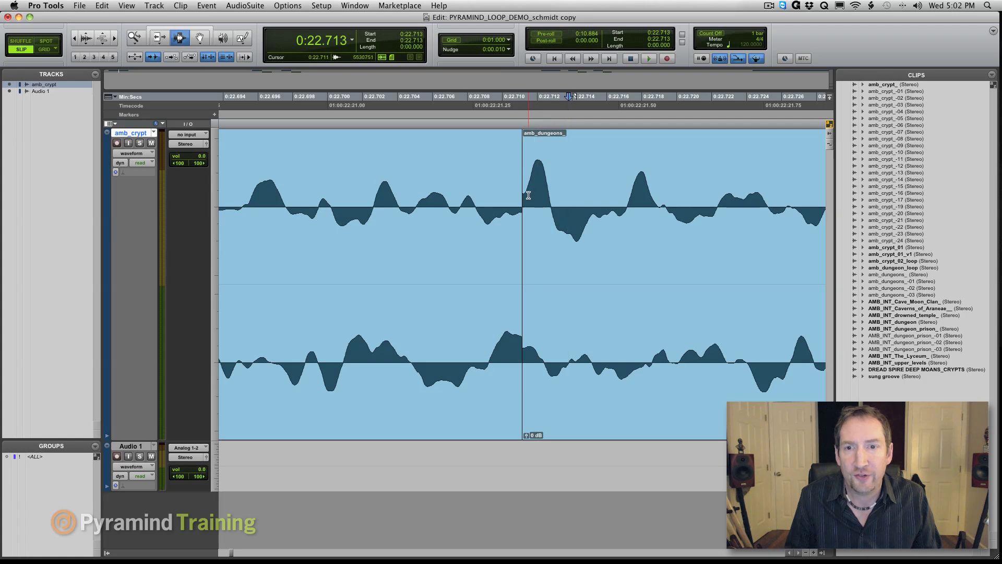
key("F8")
left_click_drag(530, 203, 545, 203)
Check the gap by placing edit points between 0:22.710 and 0:22.714 around the seam
key("F7")
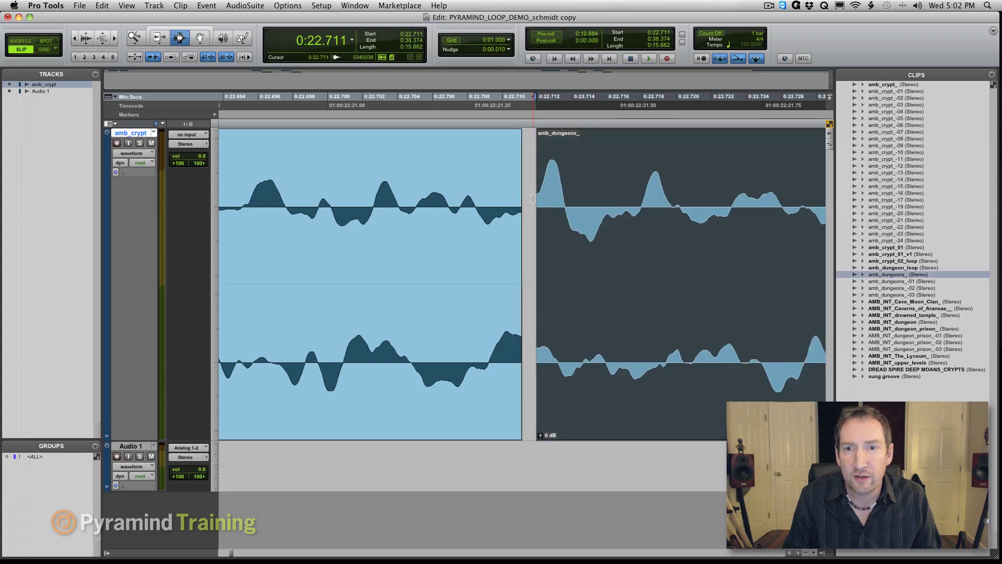
left_click(534, 197)
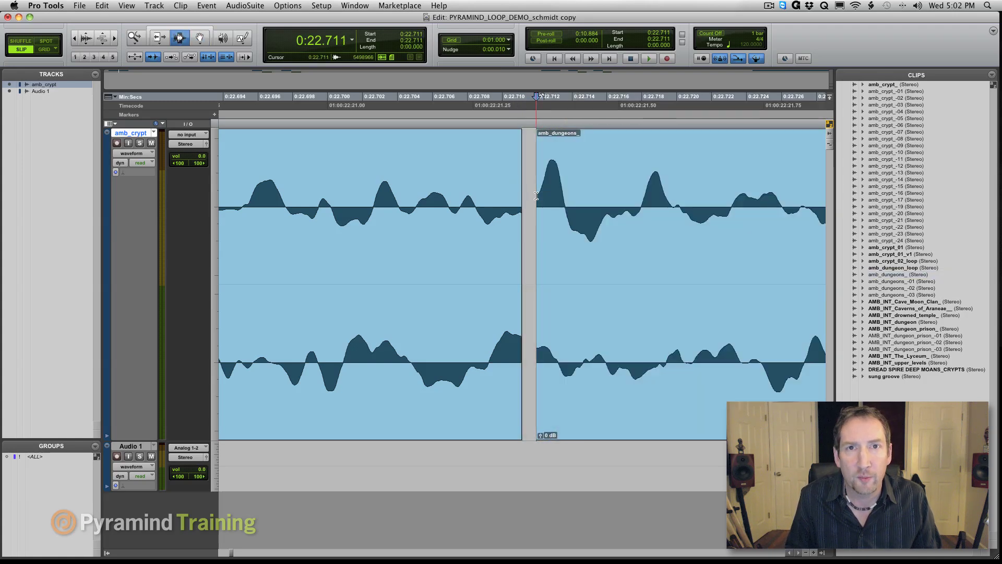
left_click(538, 359)
left_click(535, 198)
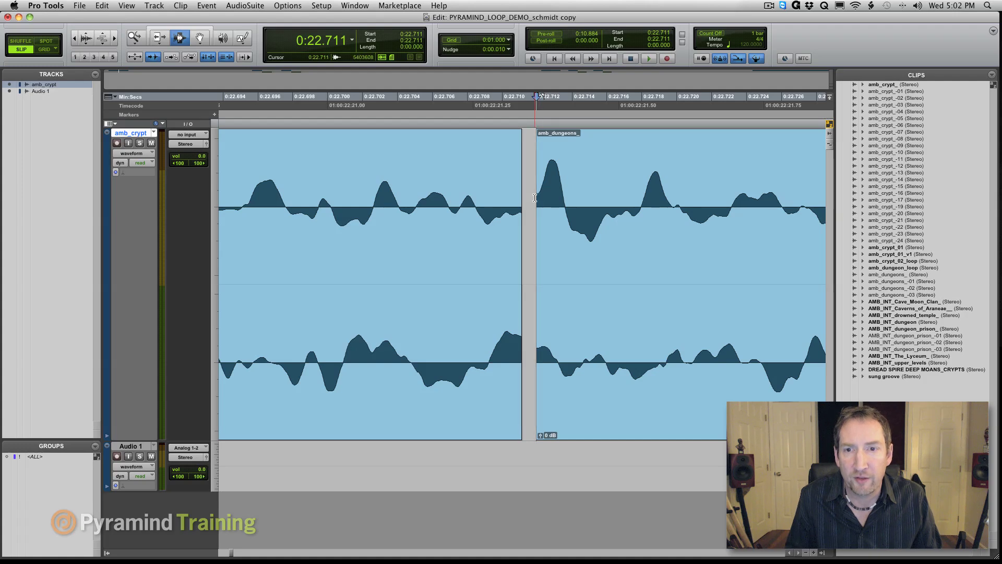
left_click(514, 209)
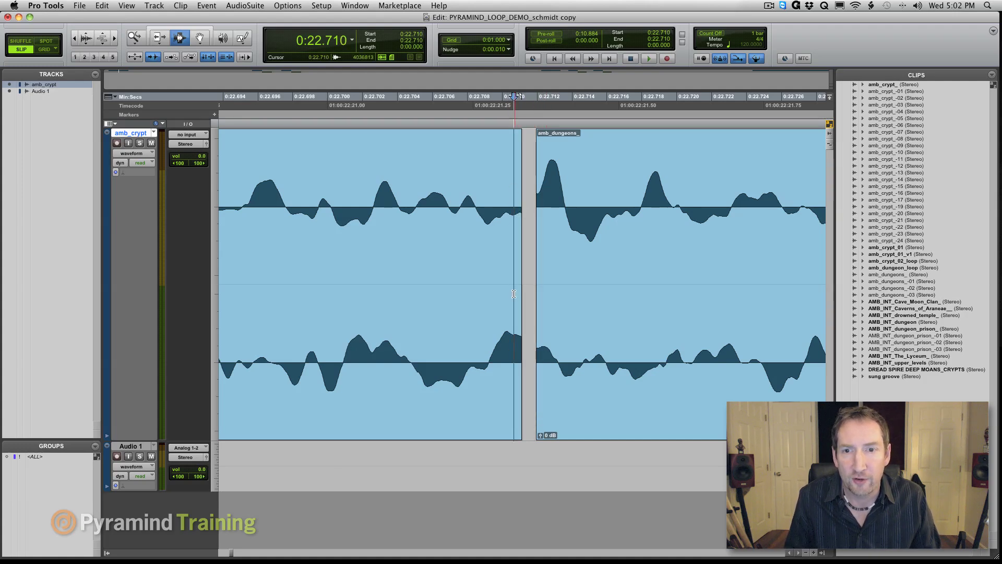
key("super+bracketright")
key("super+bracketleft")
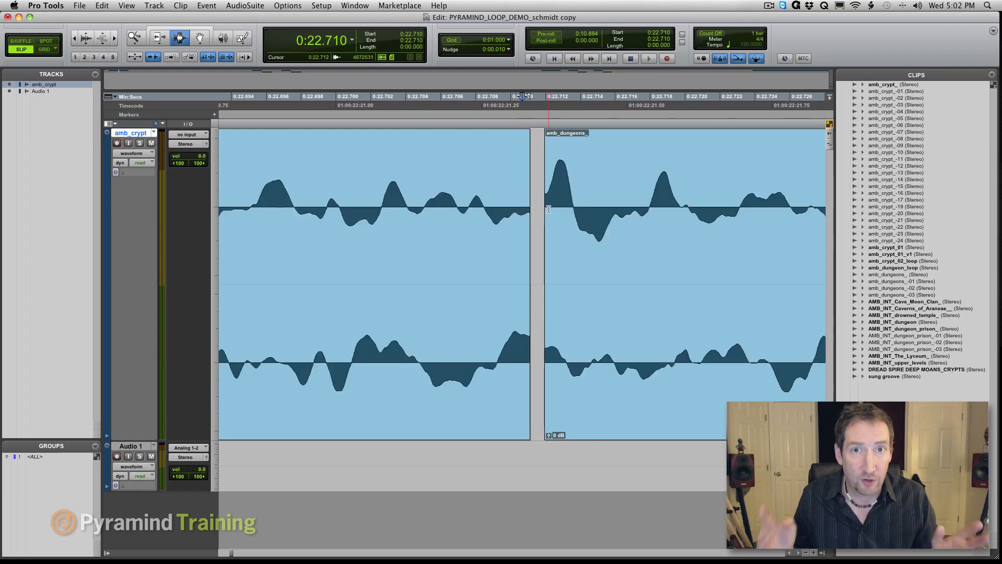
left_click(557, 173)
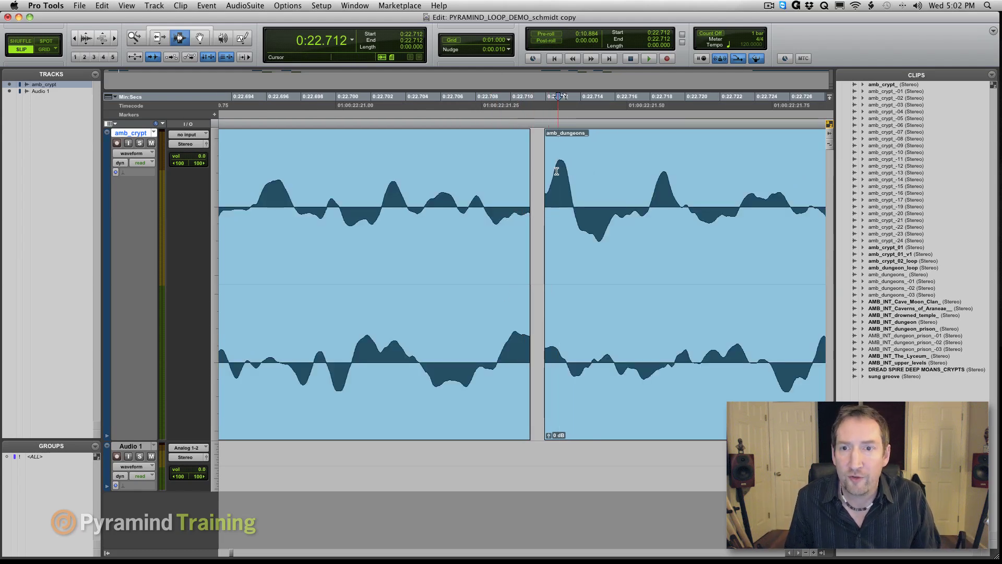
left_click(595, 218)
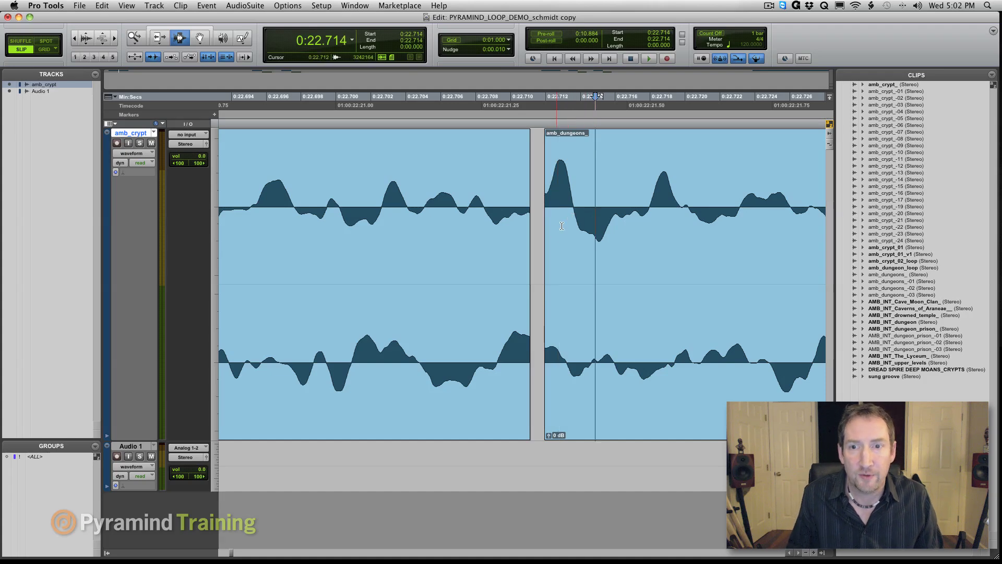
left_click(549, 209)
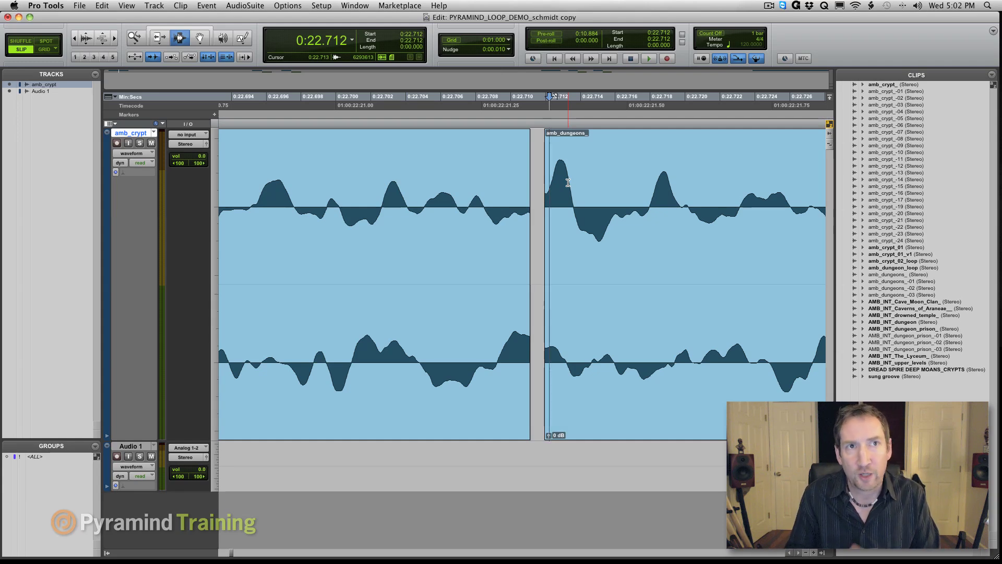
Select the second copy to its end, setting the selection start near 0:22.741–0:22.760
key("r")
key("r")
key("r")
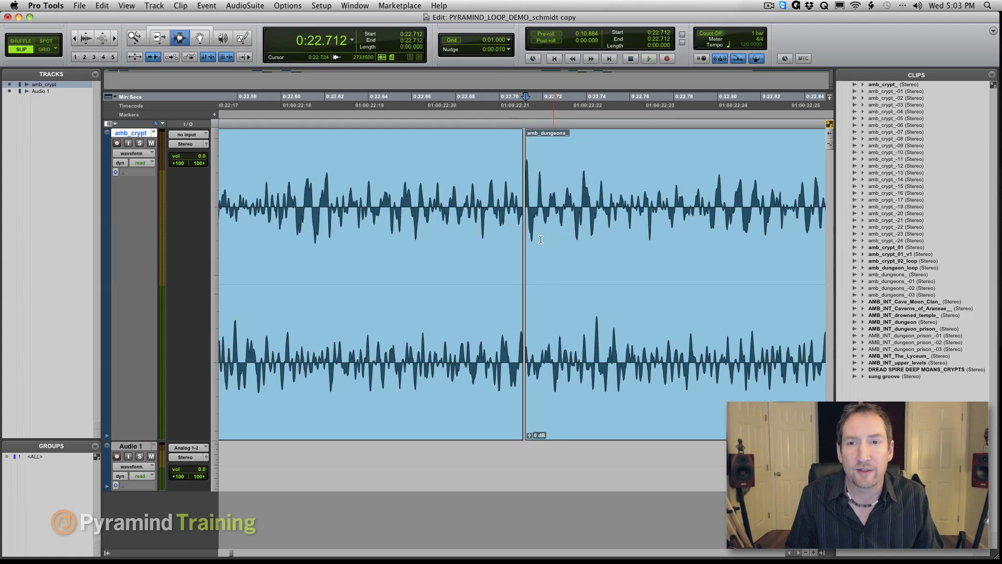
key("Tab")
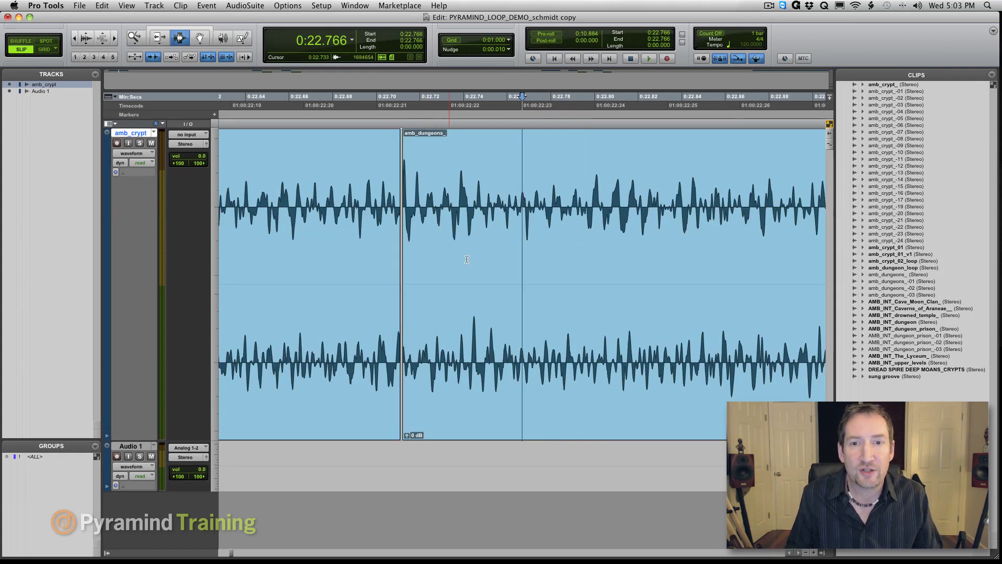
double_click(425, 264)
key("t")
left_click_drag(595, 264, 638, 264)
key("t")
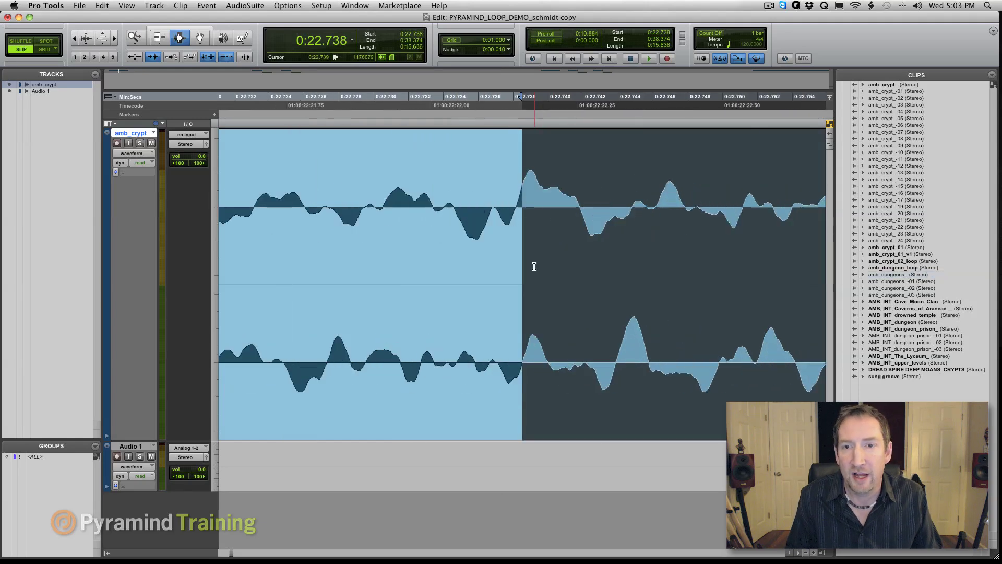
left_click_drag(534, 266, 714, 268)
key("r")
key("t")
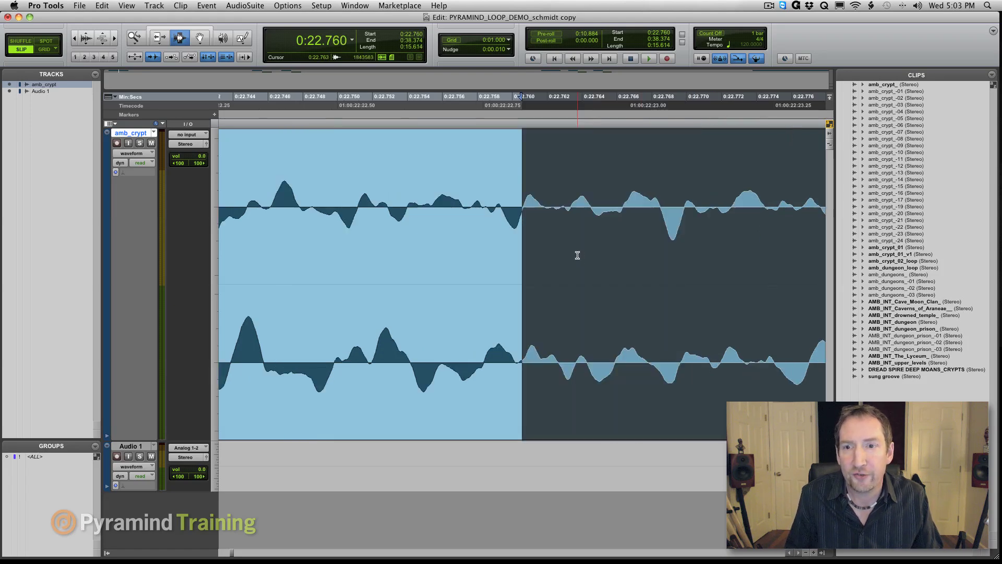
Zoom to individual samples and move the selection start later toward a zero crossing
key("r")
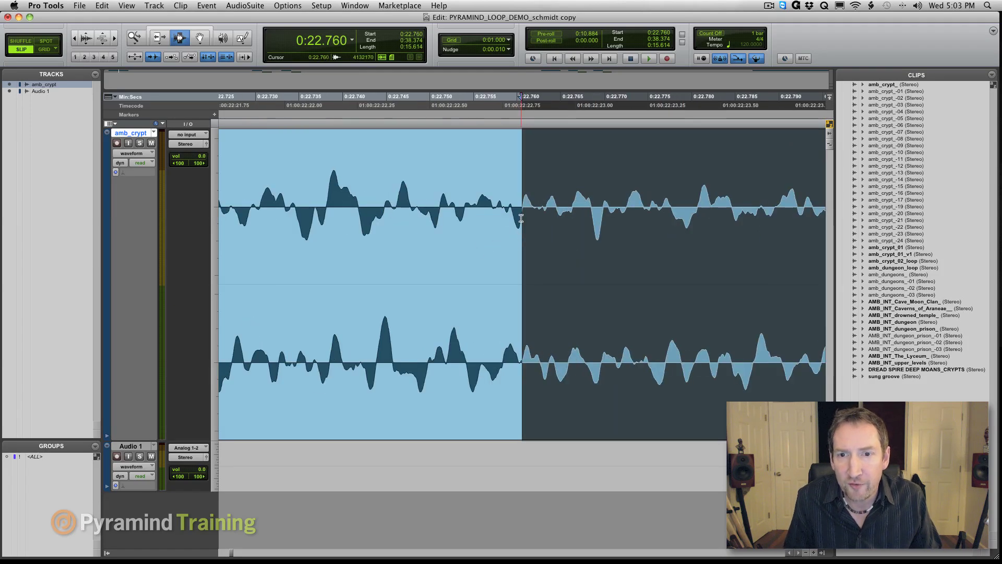
key("t")
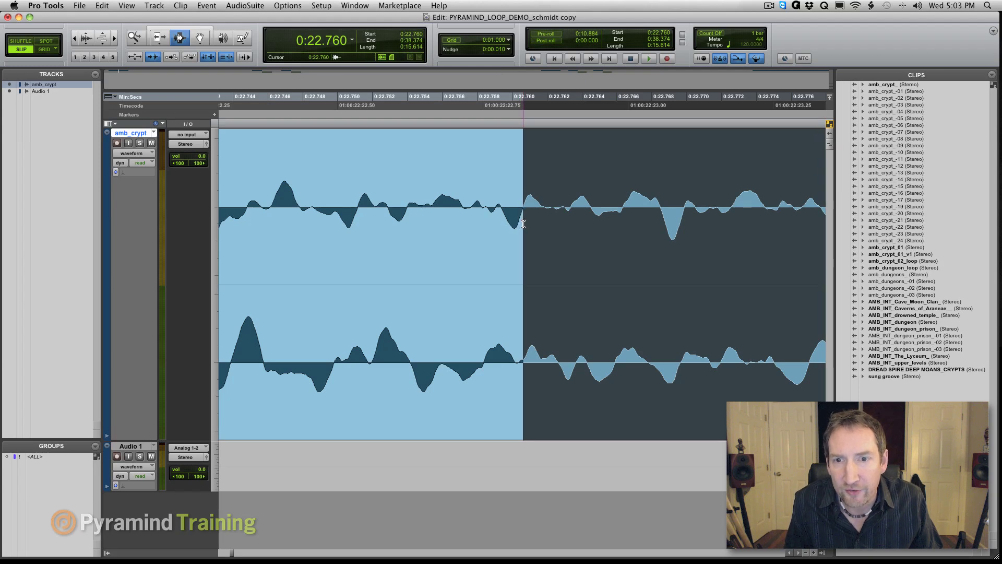
key("t")
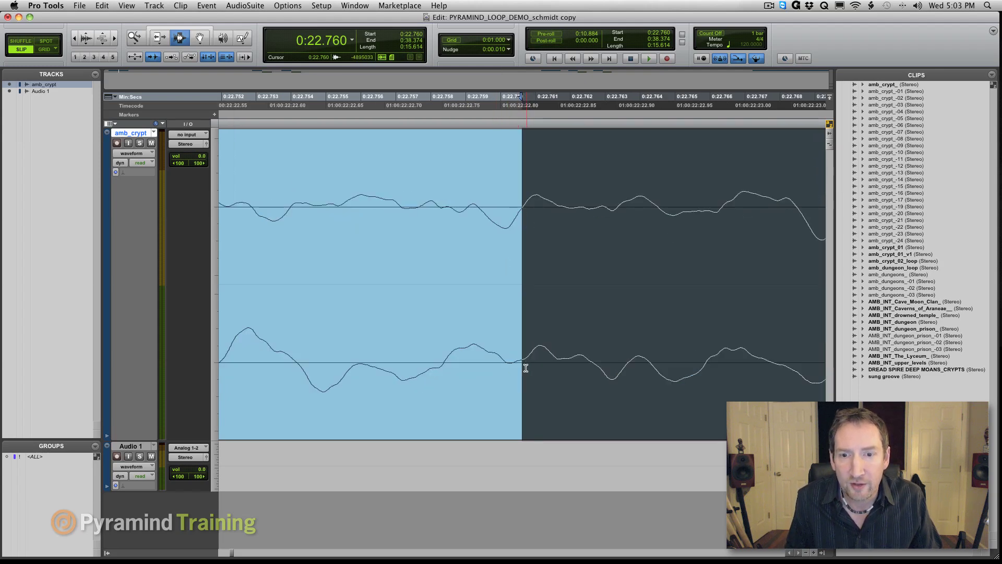
key("r")
key("r")
left_click_drag(528, 297, 671, 307)
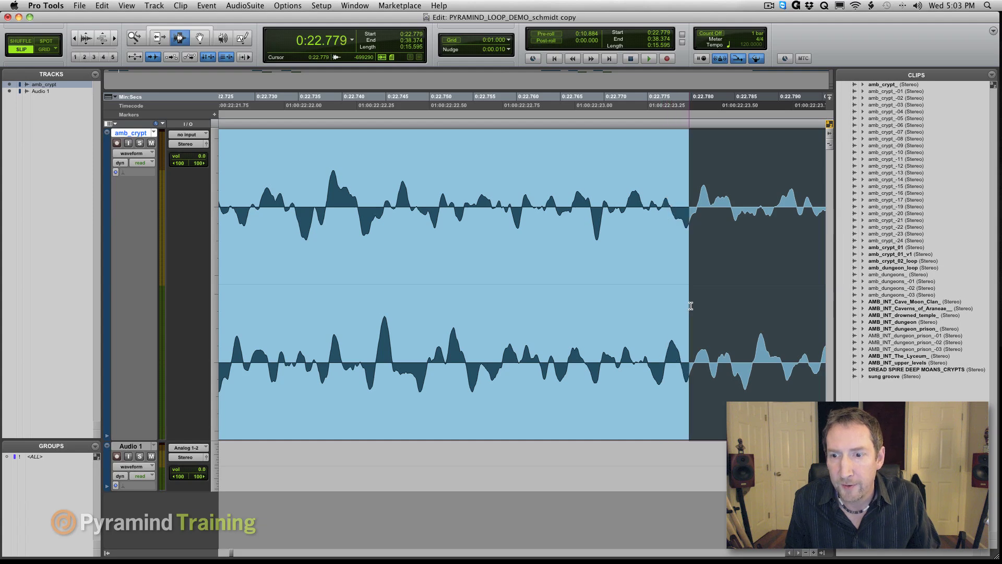
left_click_drag(691, 306, 422, 325)
Verify the zero crossing at 0:22.784 and separate that section into clip amb_dungeons_-04
key("super+bracketright")
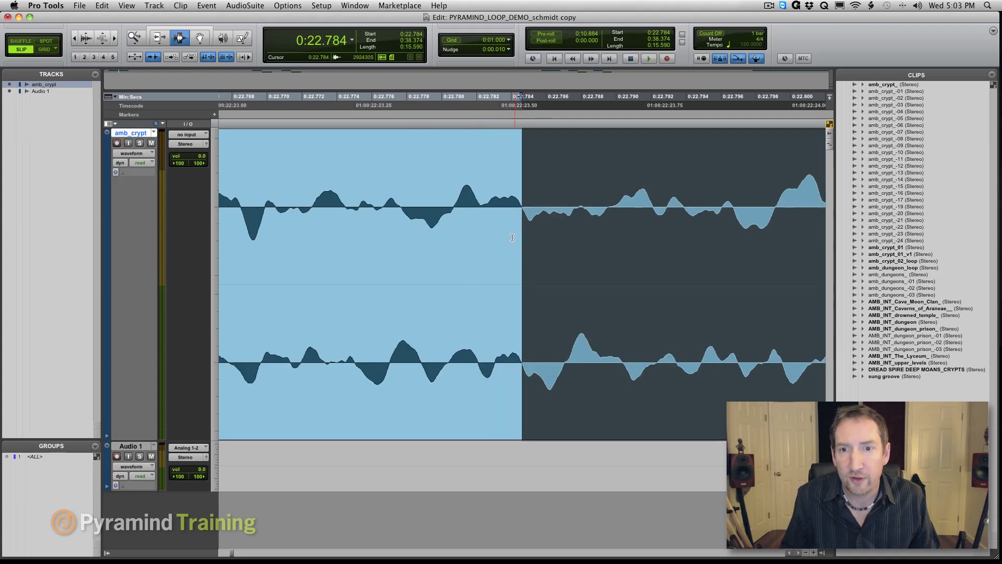
key("super+bracketright")
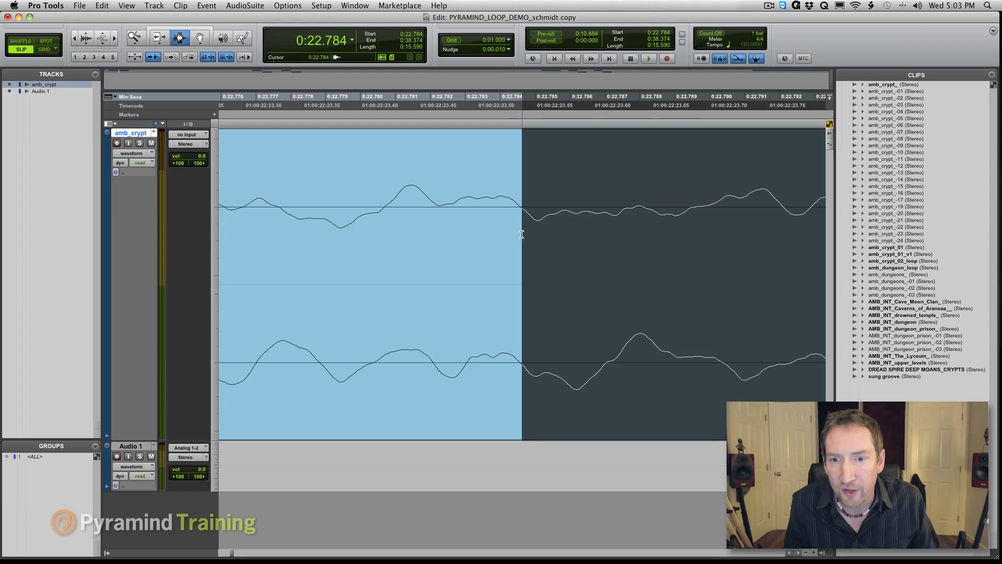
key("super+alt+bracketright")
key("super+alt+bracketright")
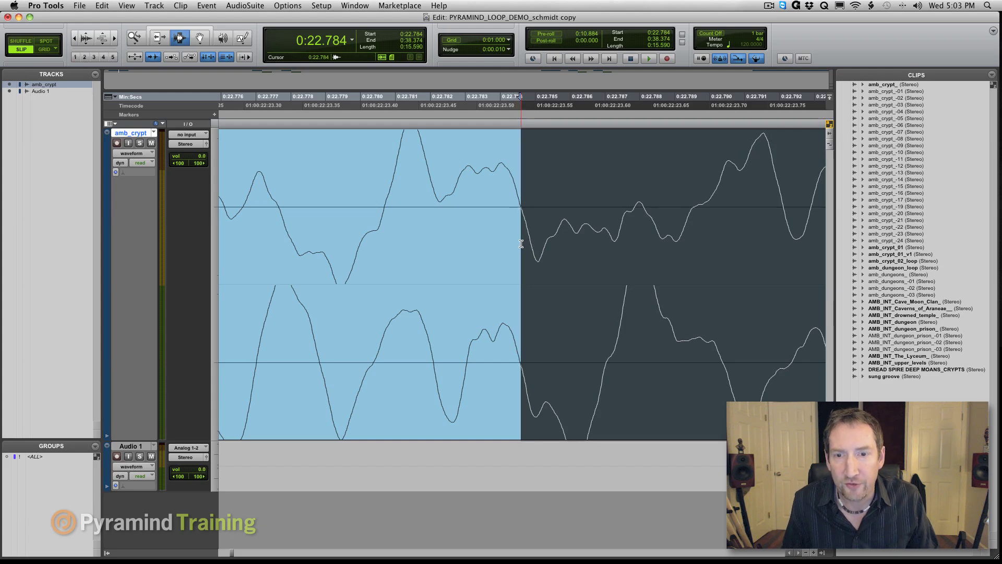
key("super+alt+bracketleft")
key("super+alt+bracketleft")
key("super+alt+bracketleft")
key("super+alt+bracketleft")
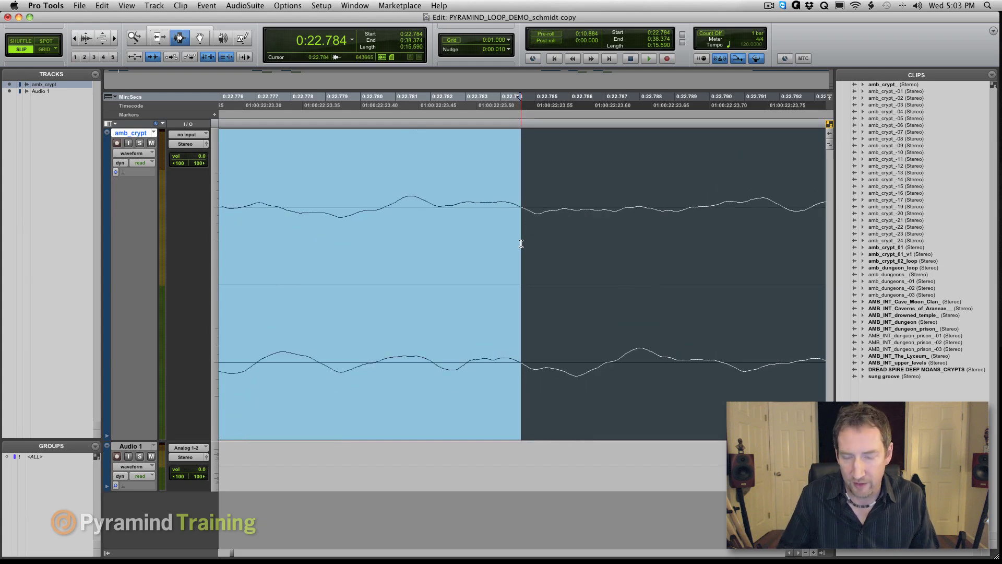
key("super+bracketleft")
key("super+bracketleft")
key("super+bracketleft")
key("super+bracketleft")
key("super+bracketleft")
key("super+bracketleft")
key("super+bracketleft")
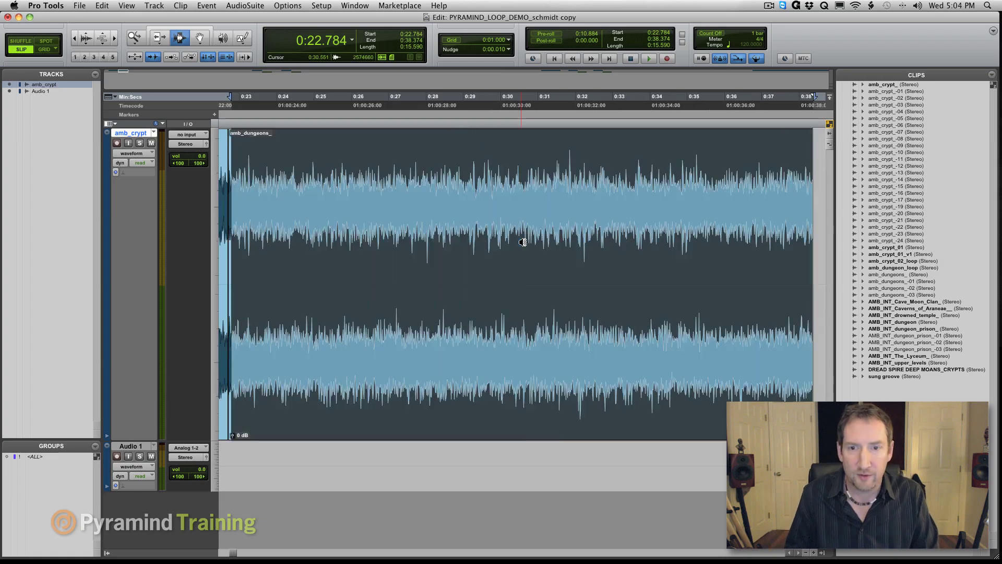
key("super+bracketright")
key("super+bracketright")
key("super+bracketright")
key("super+bracketright")
key("super+bracketright")
key("super+bracketright")
key("super+bracketright")
key("super+bracketright")
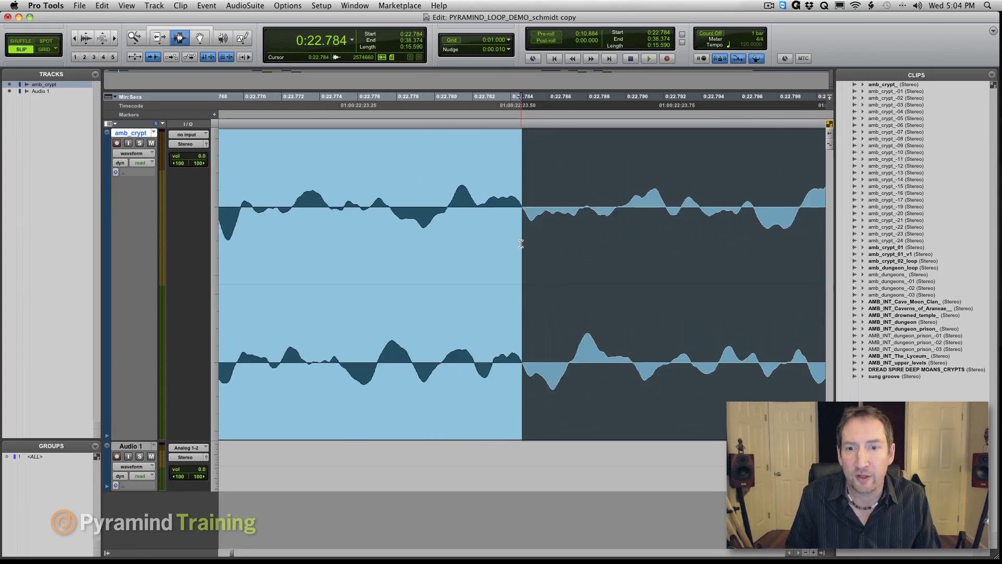
key("super+bracketleft")
key("Delete")
key("super+bracketleft")
key("super+bracketleft")
key("super+bracketleft")
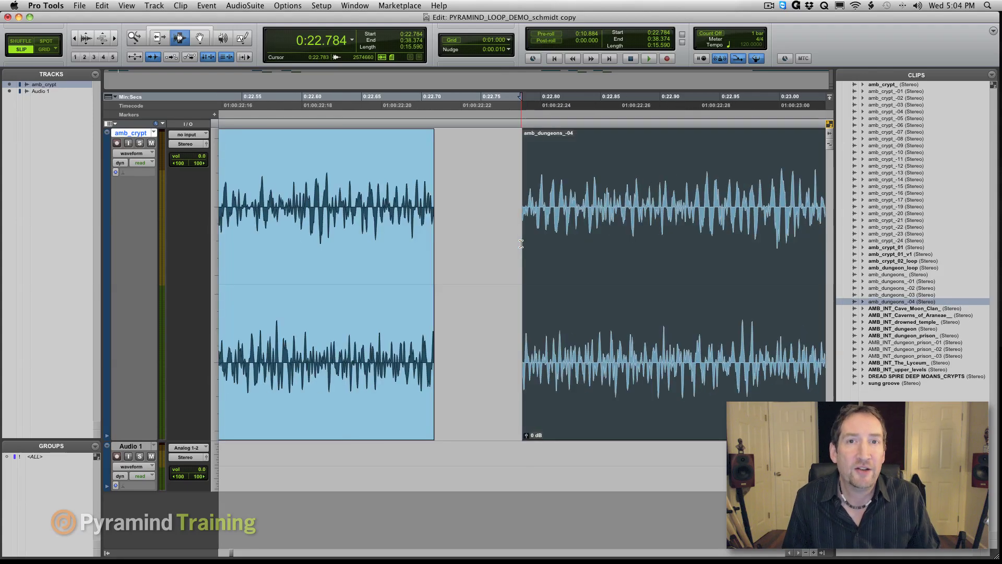
Set the first clip's end at a zero crossing around 0:22.687
key("super+bracketleft")
key("super+bracketleft")
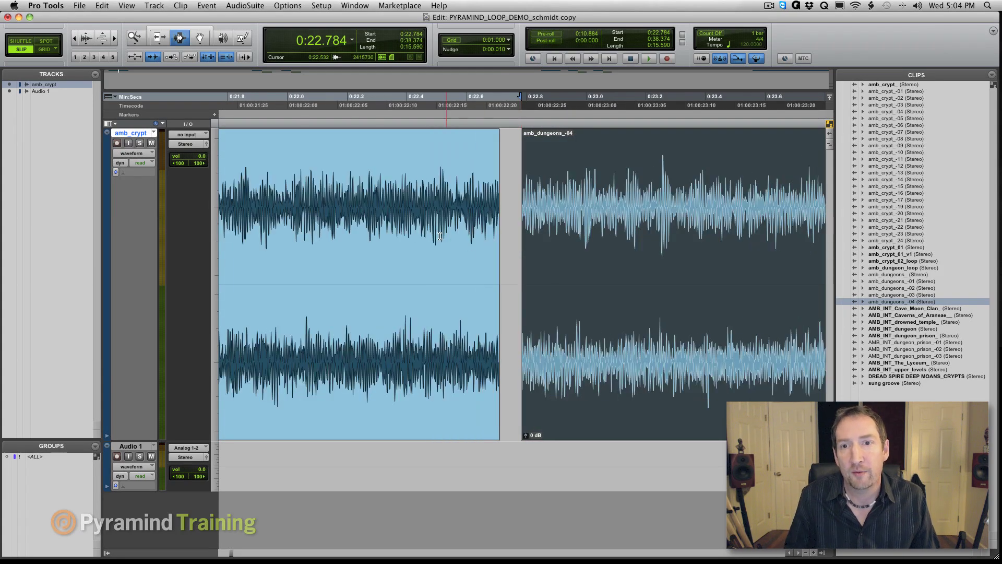
key("super+bracketleft")
key("super+bracketleft")
left_click(517, 217)
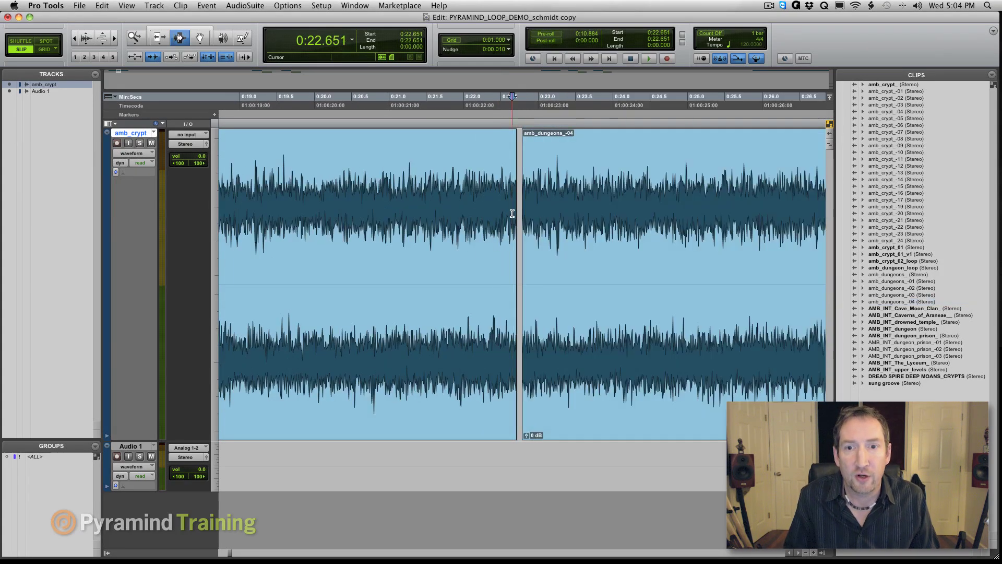
key("super+bracketright")
key("super+bracketright")
key("super+bracketright")
key("super+bracketright")
key("super+bracketright")
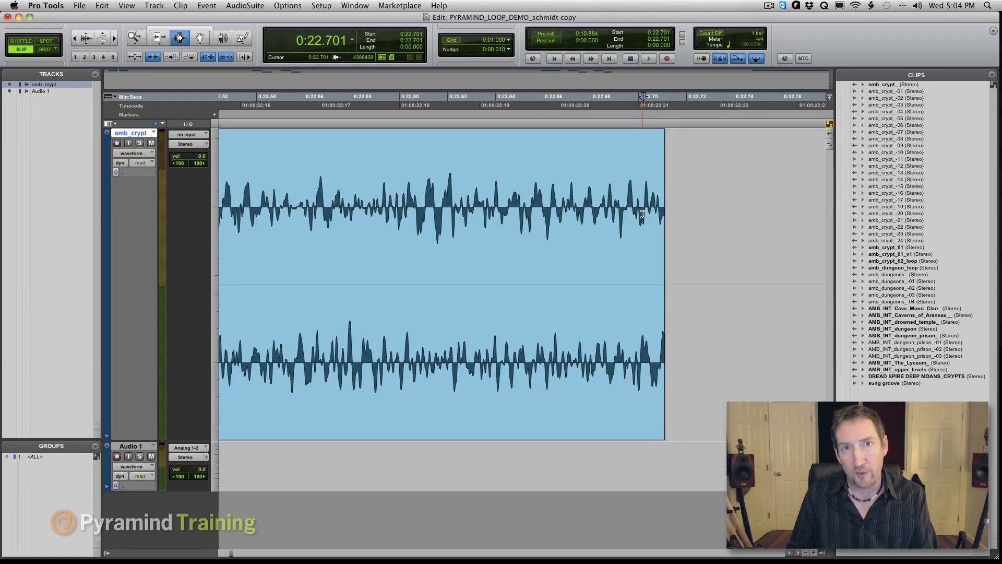
left_click_drag(642, 214, 623, 220)
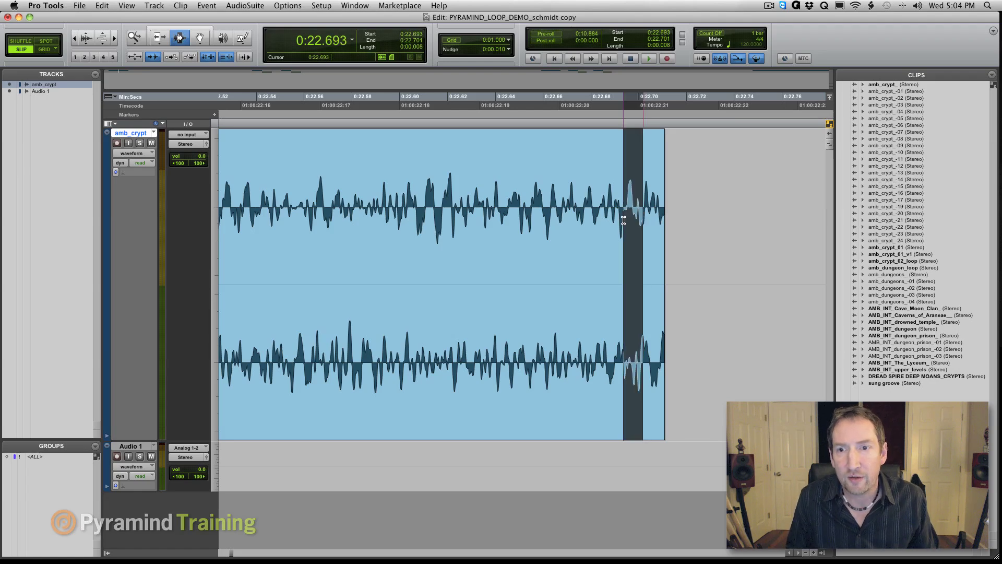
key("super+bracketright")
key("super+bracketright")
key("super+bracketright")
left_click(480, 209)
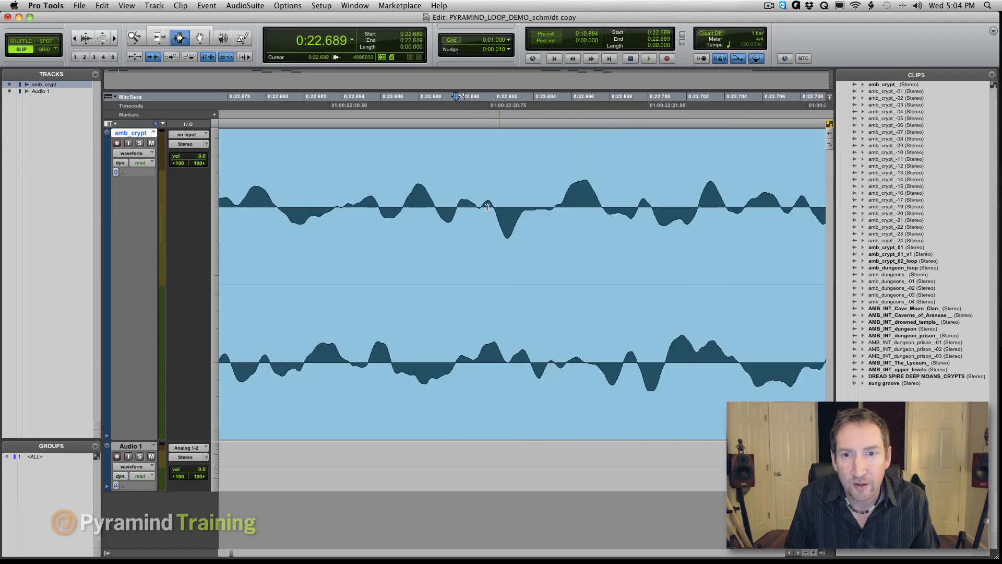
left_click(401, 213)
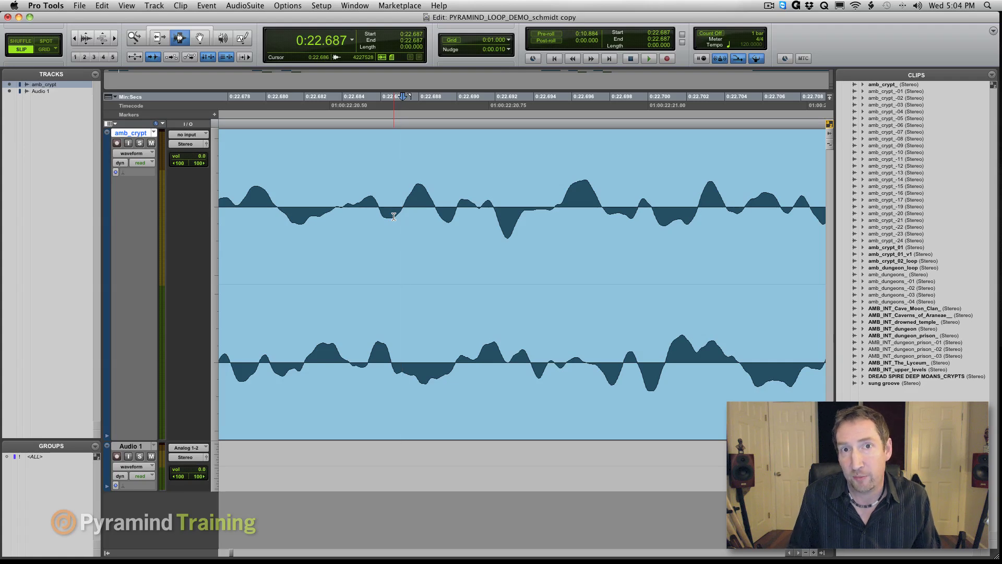
key("super+bracketleft")
key("super+bracketleft")
key("super+bracketleft")
key("super+bracketleft")
key("super+bracketleft")
key("super+bracketleft")
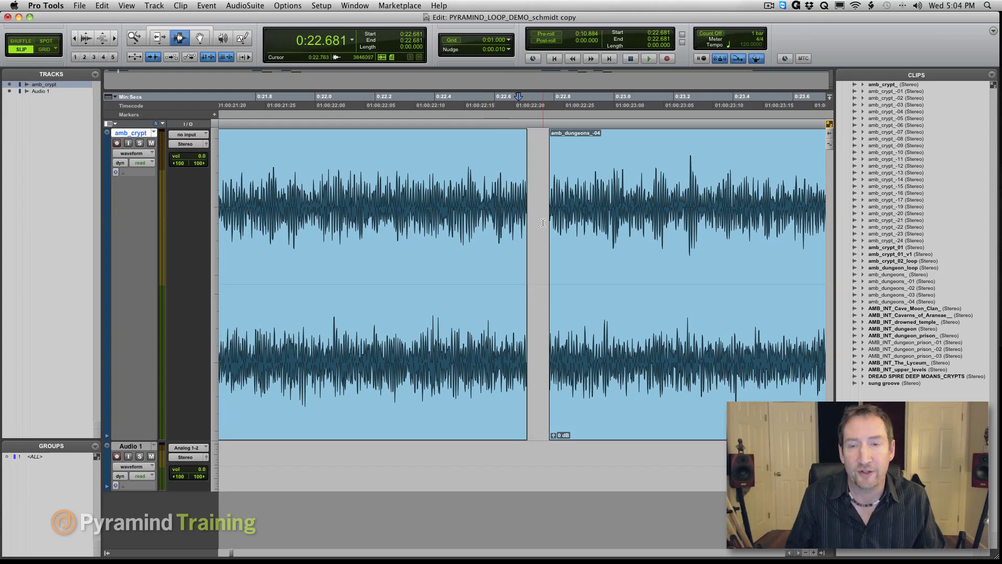
Select amb_dungeons_-04 and move it later to start at 0:27.203, leaving a gap
left_click(562, 214)
key("super+bracketleft")
key("F8")
key("super+bracketleft")
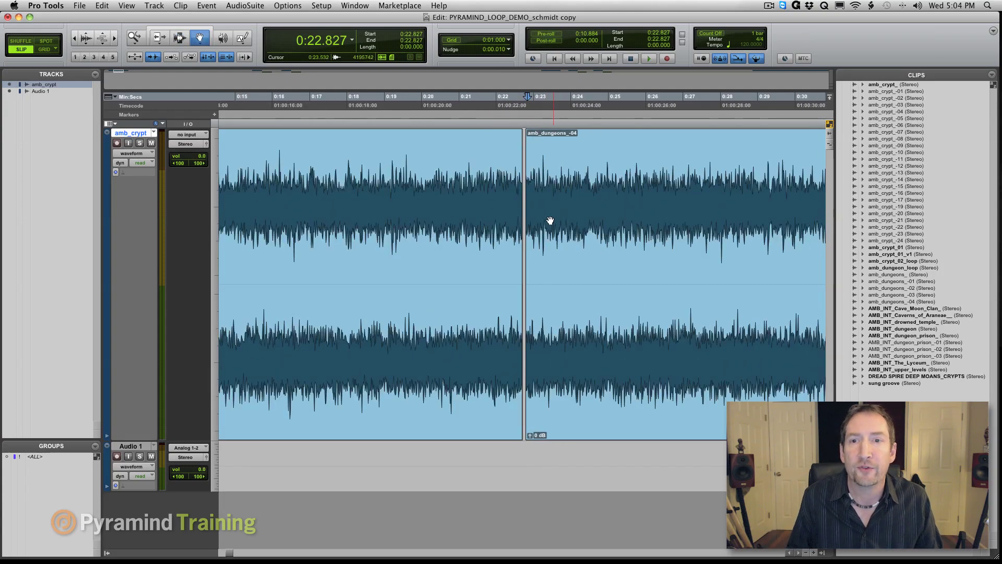
left_click(618, 239)
key("super+bracketleft")
key("super+bracketleft")
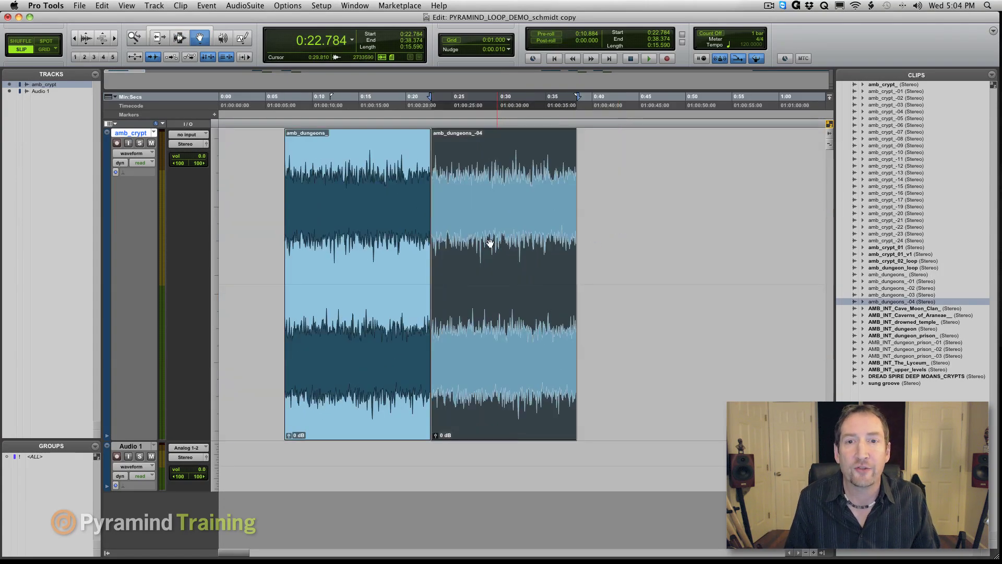
left_click_drag(489, 243, 530, 241)
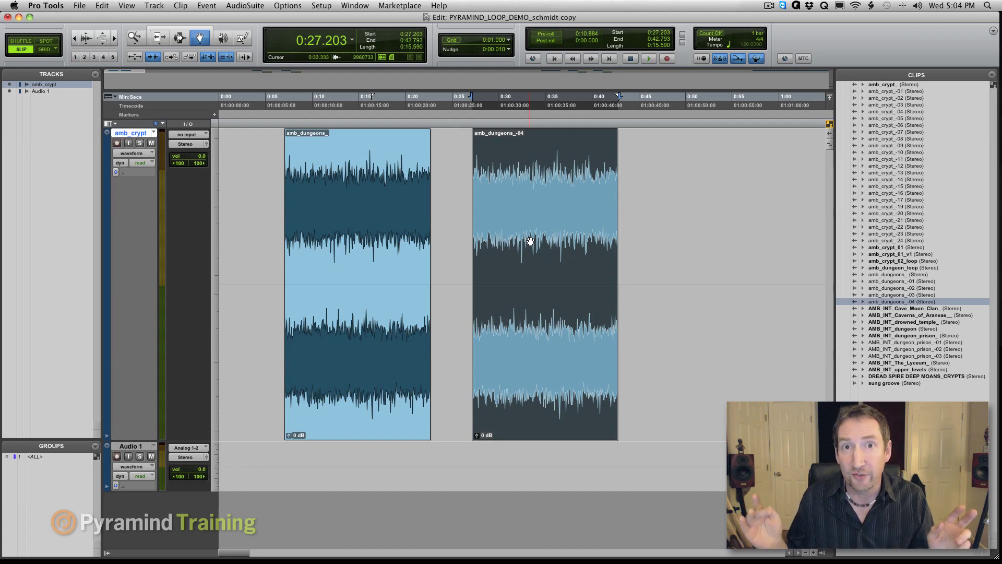
Zoom out and back in to view amb_dungeons_ and amb_dungeons_-04 with the gap between them
key("super+bracketleft")
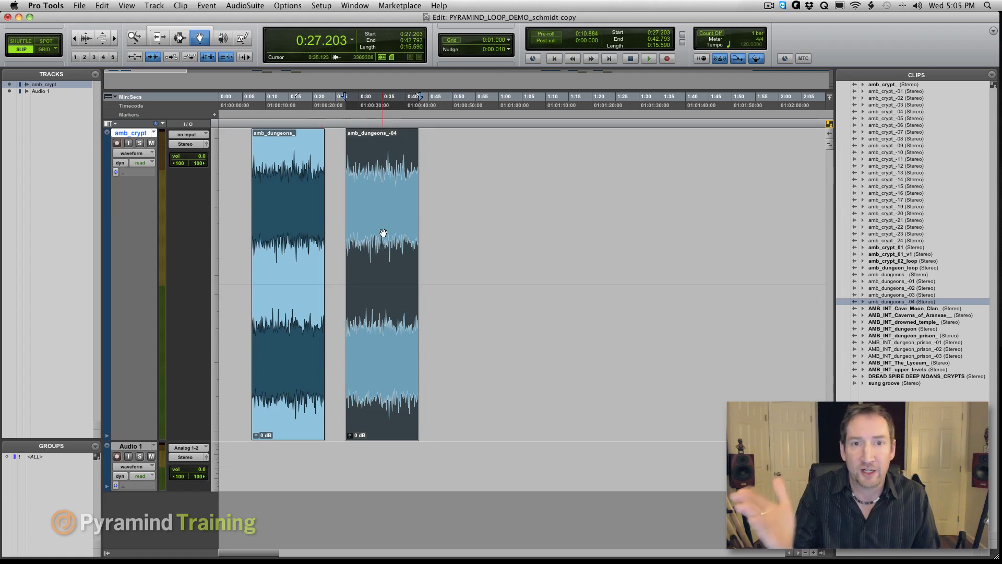
key("super+bracketright")
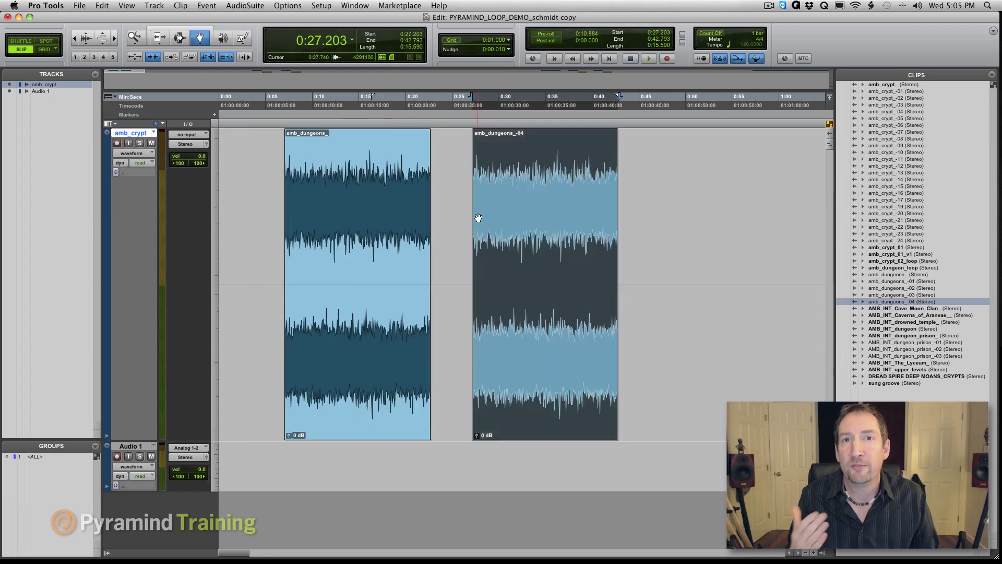
key("super+bracketleft")
key("super+d")
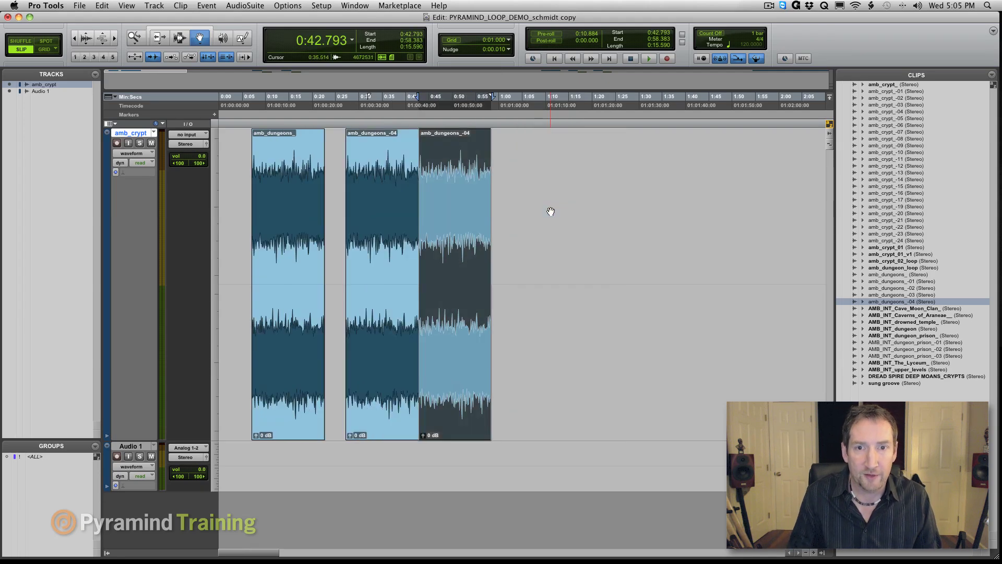
left_click_drag(454, 210, 452, 495)
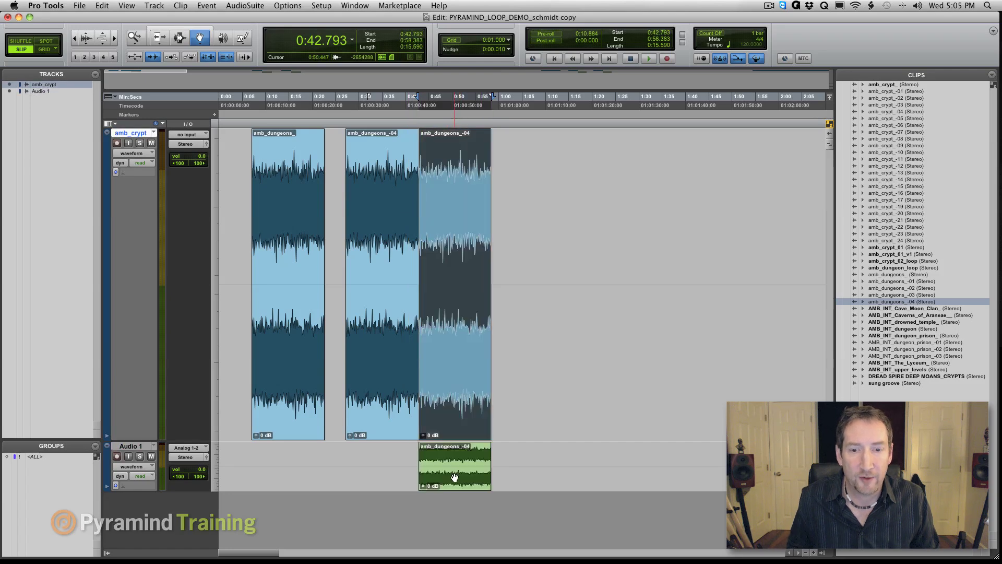
key("super+bracketright")
key("super+bracketright")
key("super+bracketleft")
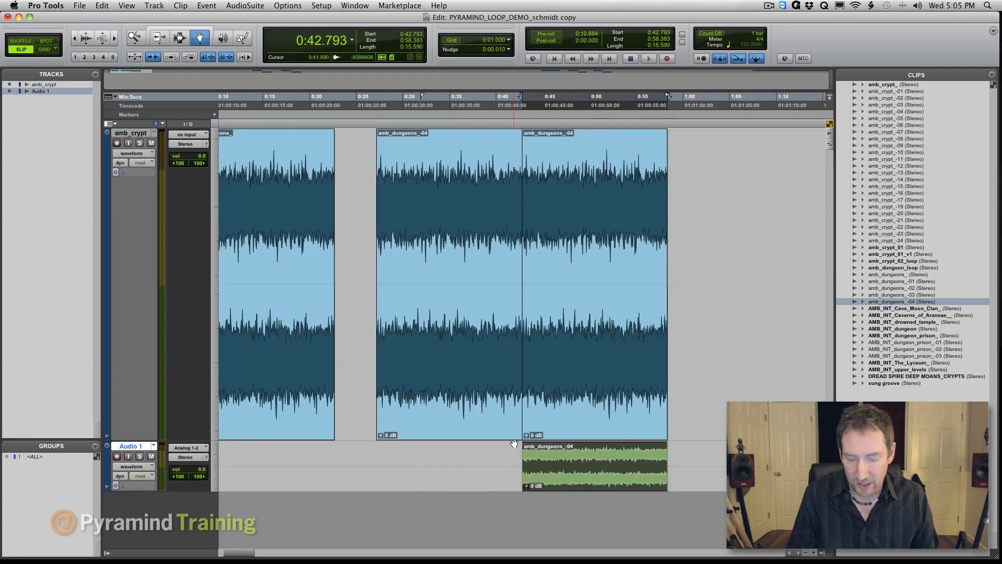
key("super+m")
key("F7")
left_click(548, 469)
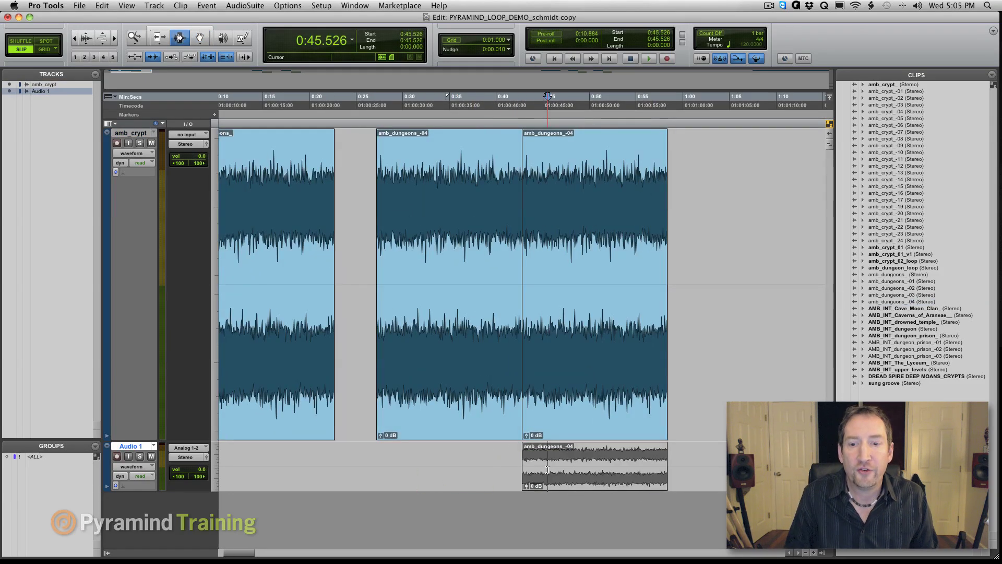
key("super+bracketright")
left_click(452, 459)
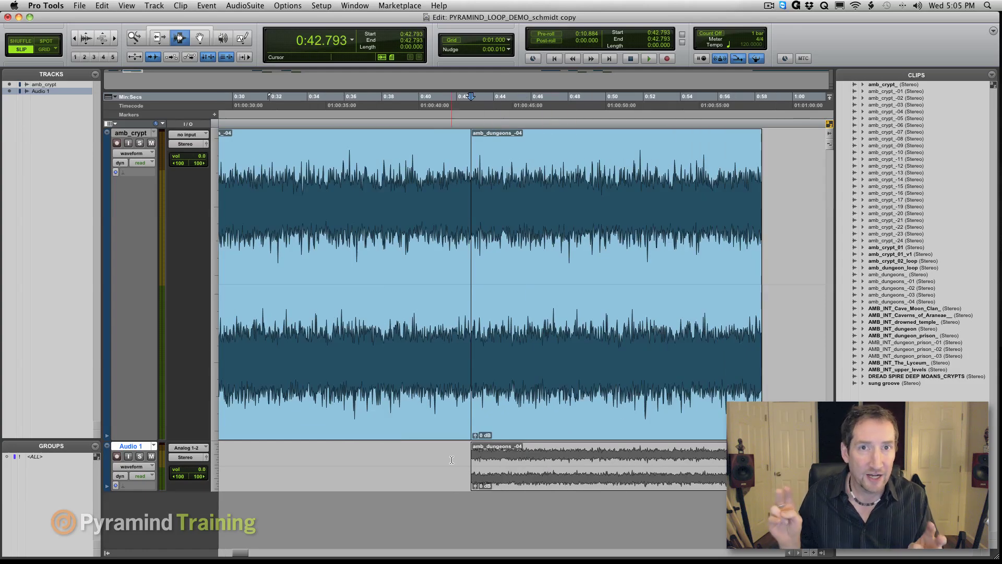
key("super+bracketright")
key("super+bracketright")
key("super+bracketright")
key("super+bracketright")
key("super+bracketright")
key("super+bracketright")
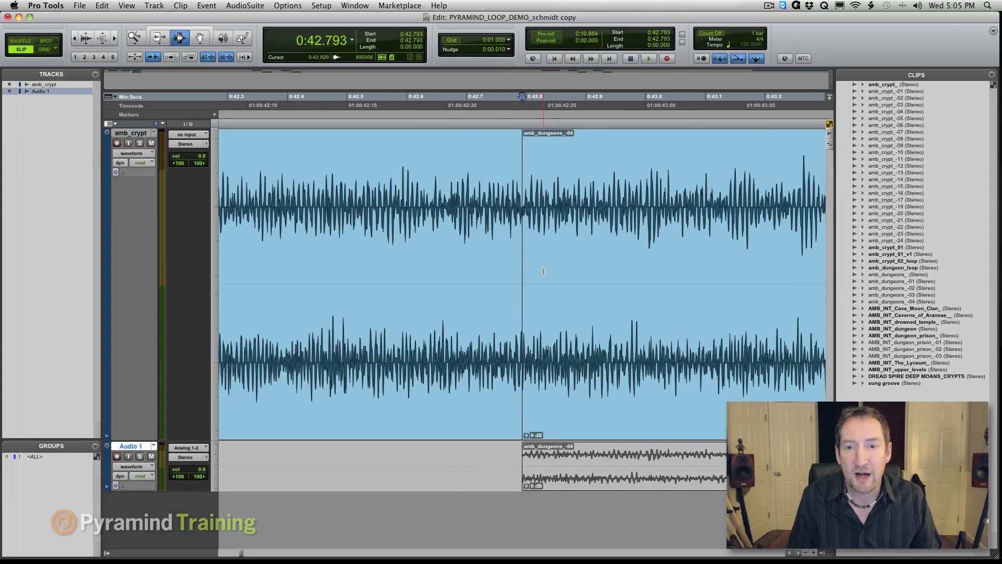
key("super+bracketright")
key("super+bracketright")
key("super+bracketright")
key("super+bracketright")
key("super+bracketright")
key("super+bracketright")
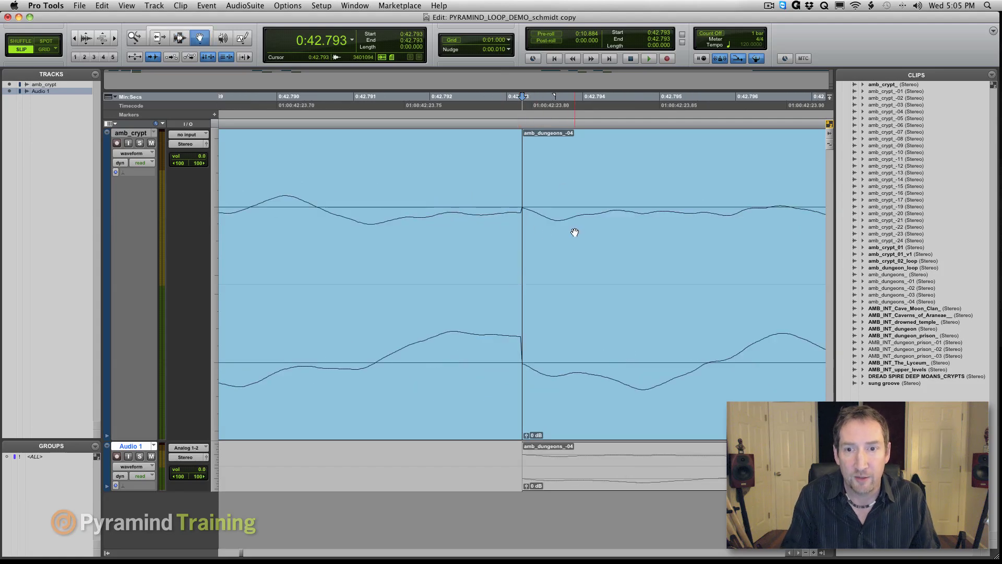
key("super+bracketleft")
left_click(477, 209)
left_click(565, 214)
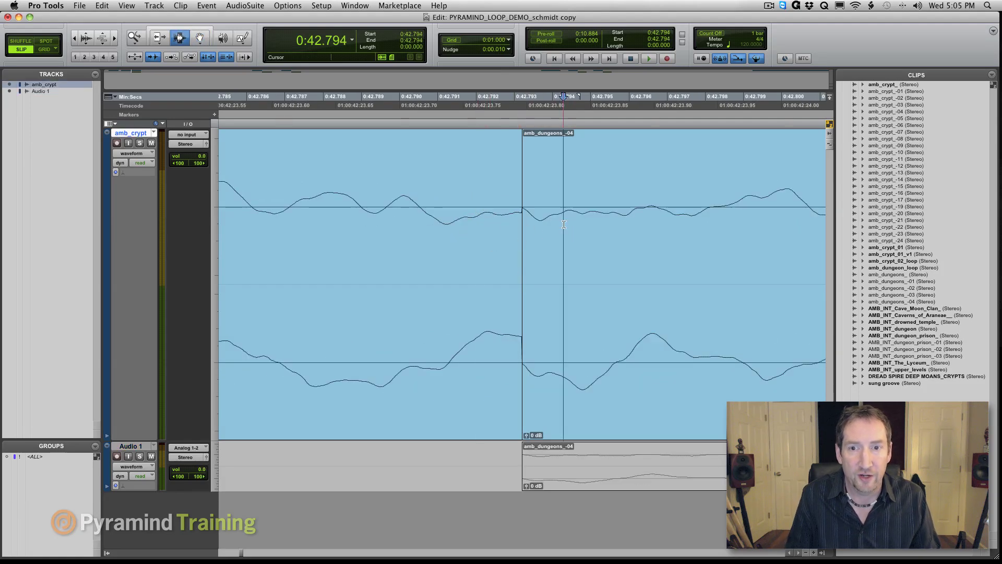
key("super+bracketleft")
key("super+bracketleft")
key("super+bracketleft")
key("super+bracketleft")
key("super+bracketleft")
key("super+bracketleft")
key("super+bracketleft")
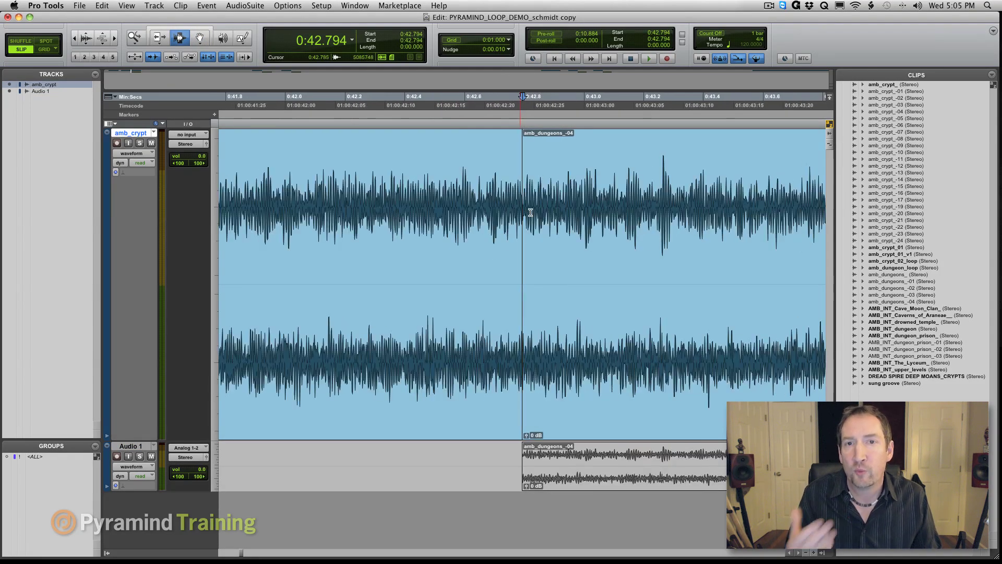
key("F8")
left_click(534, 212)
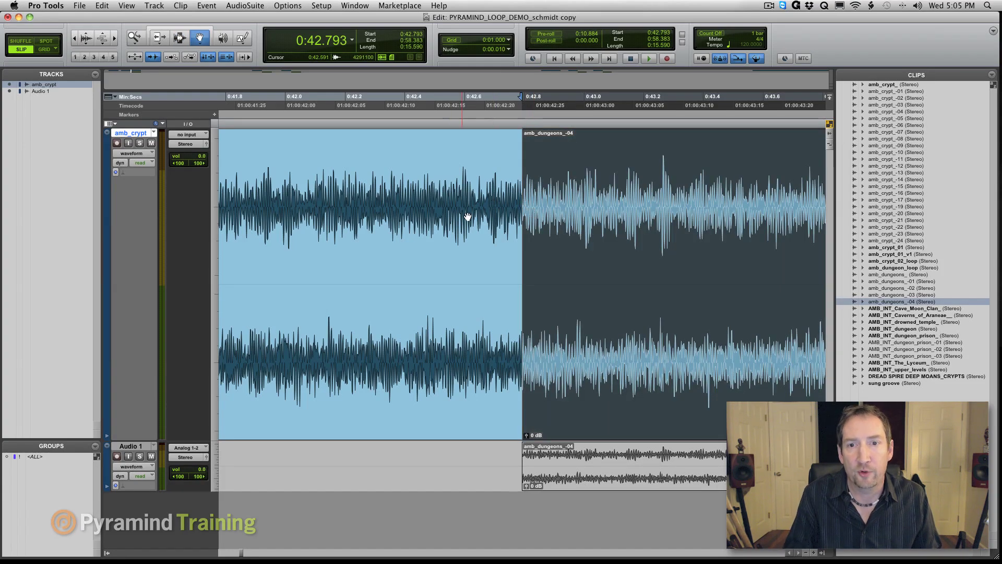
key("F7")
left_click_drag(490, 205, 554, 206)
left_click(535, 206)
key("F8")
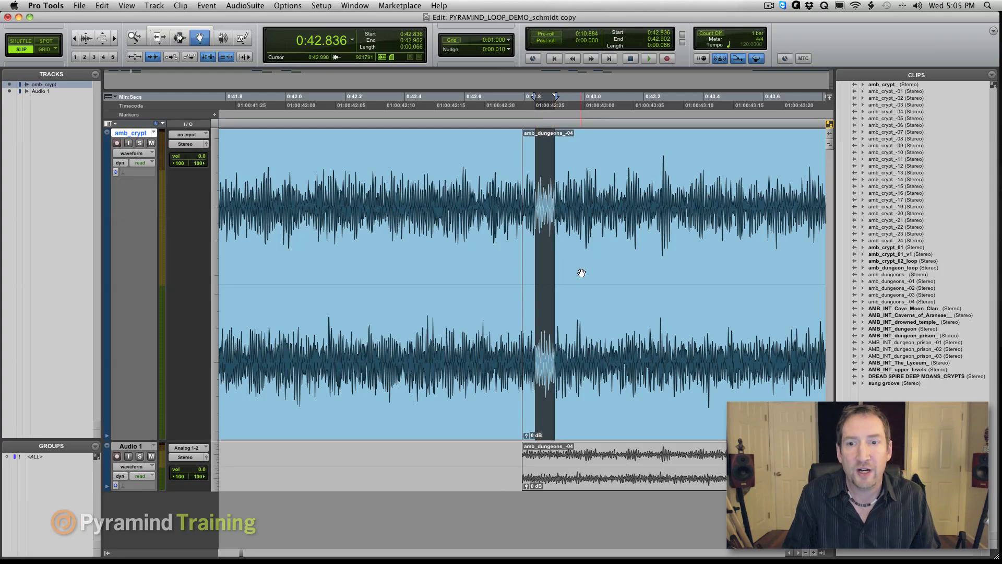
left_click(580, 273)
key("super+bracketleft")
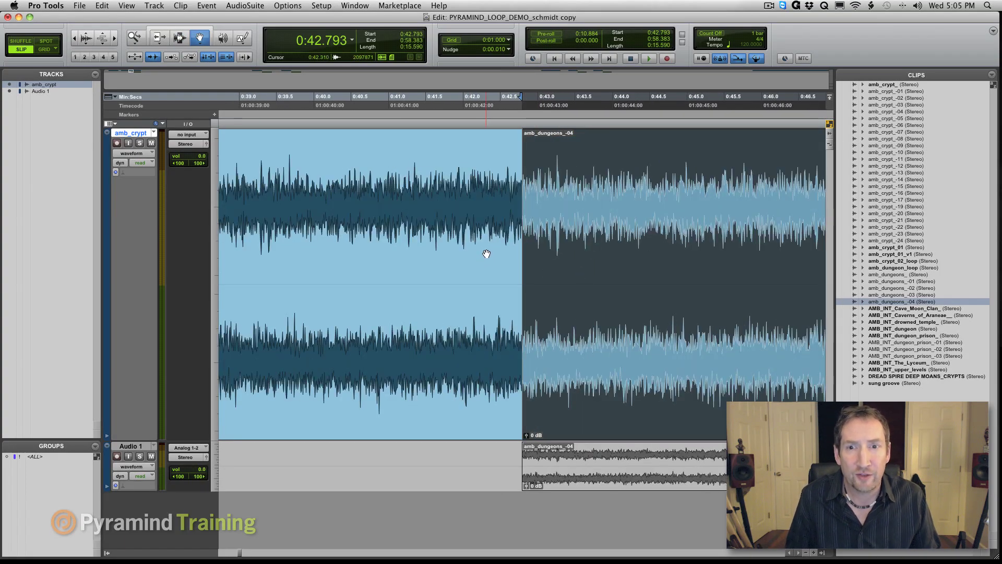
key("F7")
left_click(528, 207)
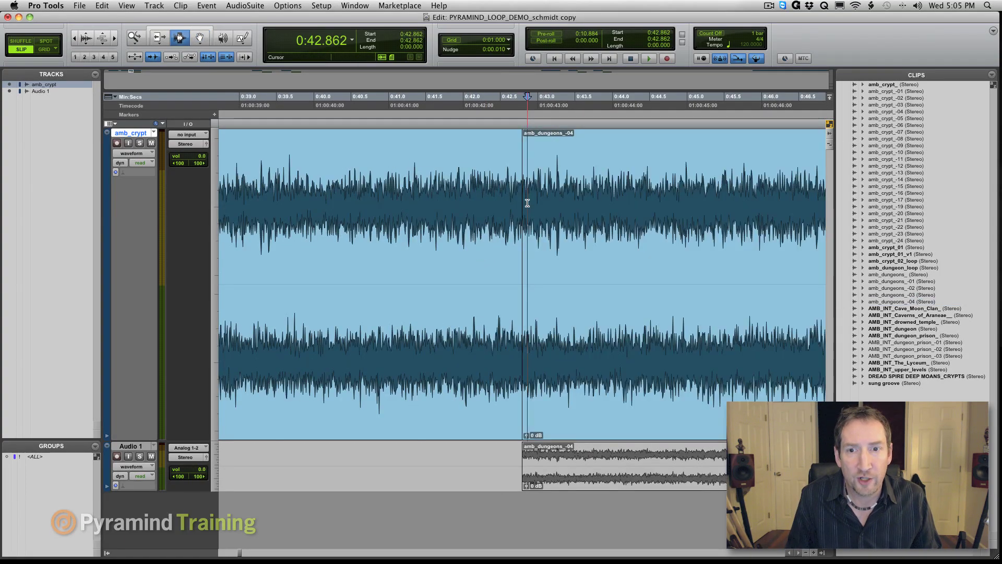
key("F6")
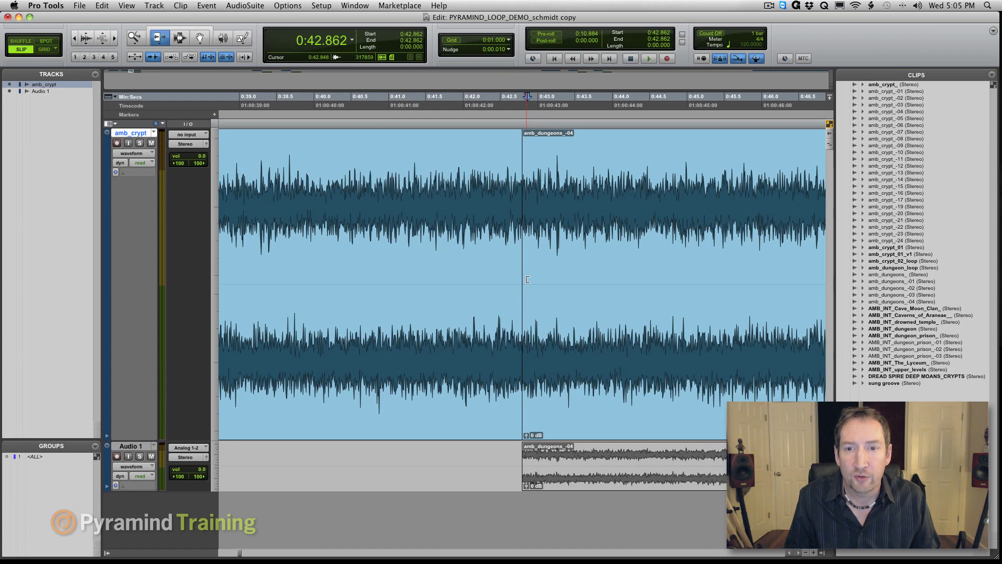
double_click(527, 280)
Trim the dungeons clip's start earlier to about 0:41.6, creating amb_dungeons_-05
left_click_drag(527, 280, 434, 281)
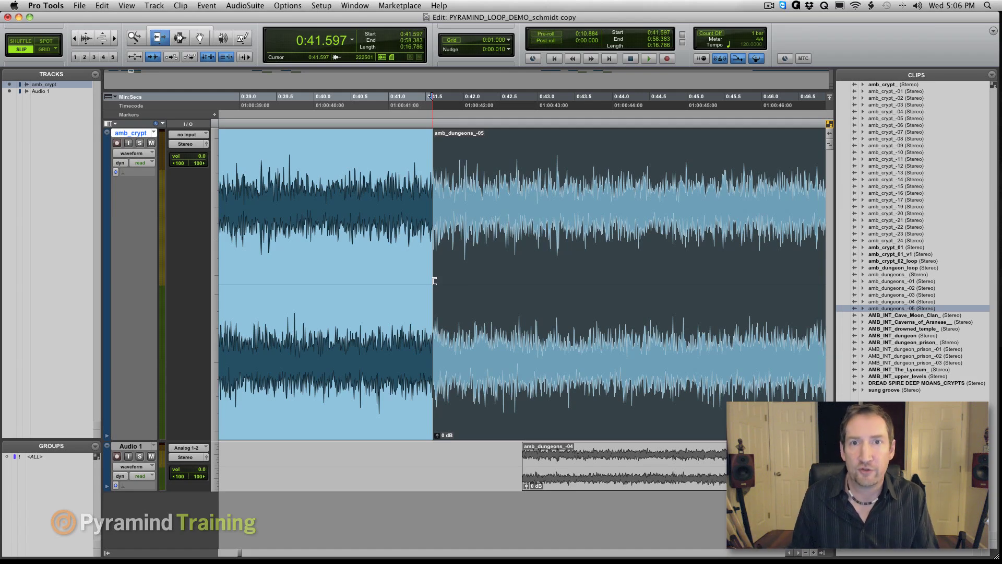
key("super+bracketleft")
key("super+bracketleft")
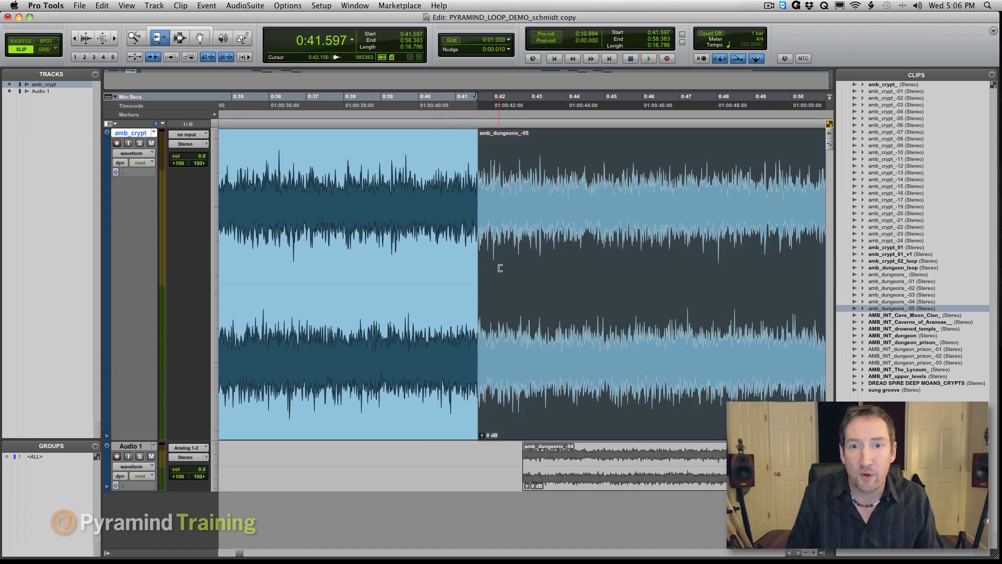
key("F7")
Check the new clip start and select 0:39.569 to 0:42.589 across the join
left_click(487, 267)
key("super+bracketright")
key("super+bracketright")
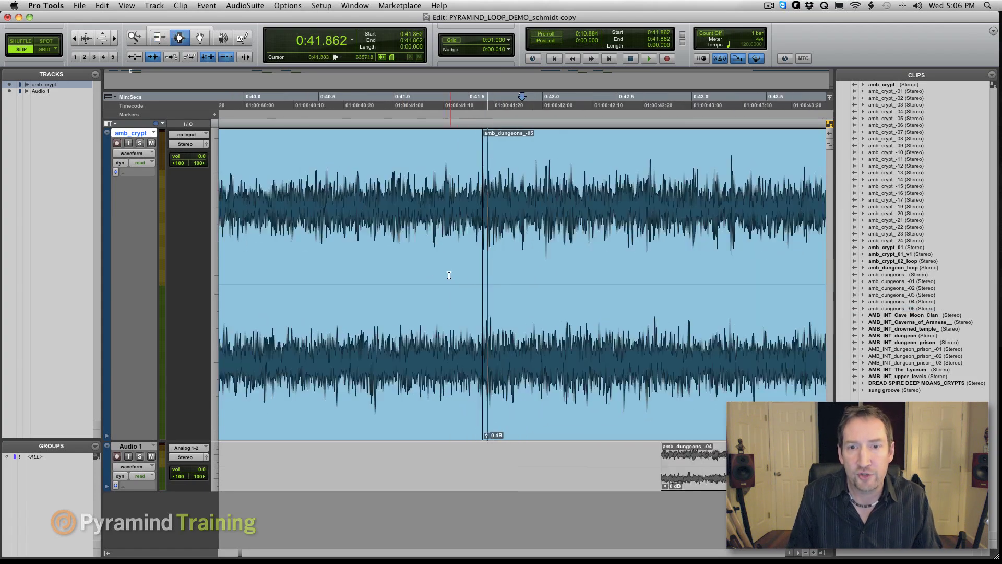
key("super+bracketleft")
key("super+bracketleft")
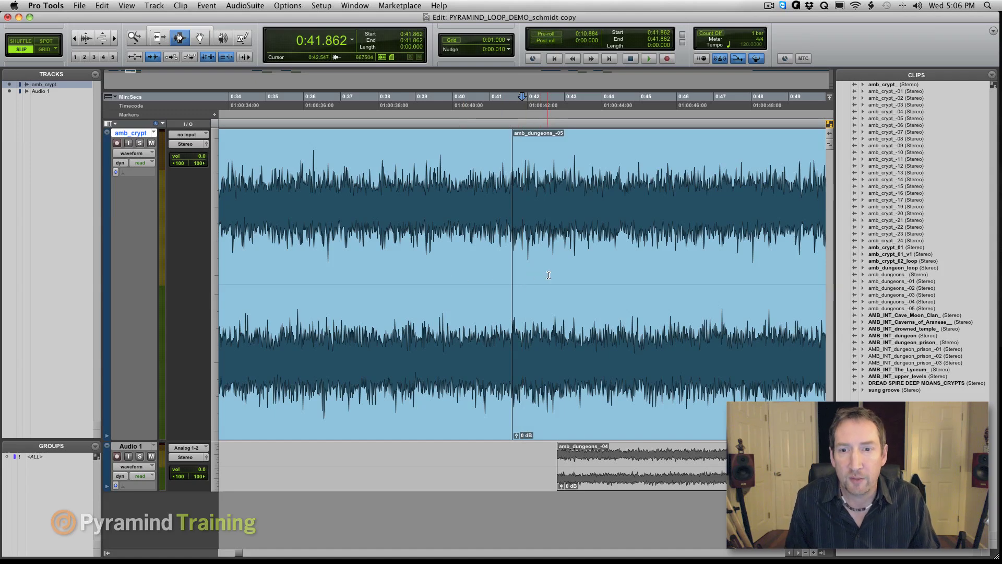
left_click_drag(549, 277, 436, 276)
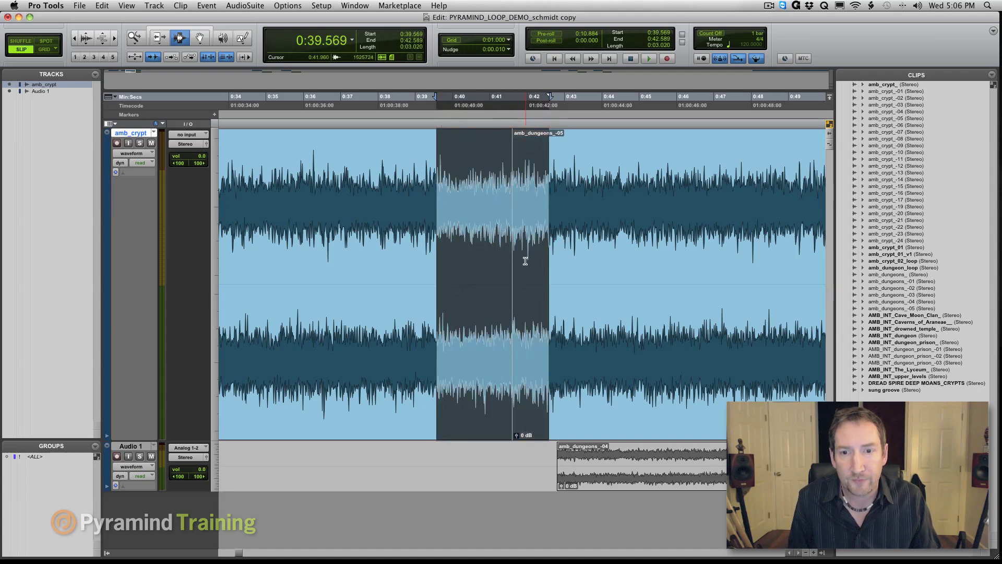
Apply a crossfade over 0:40.380–0:42.589 across the join
left_click(464, 275, "shift")
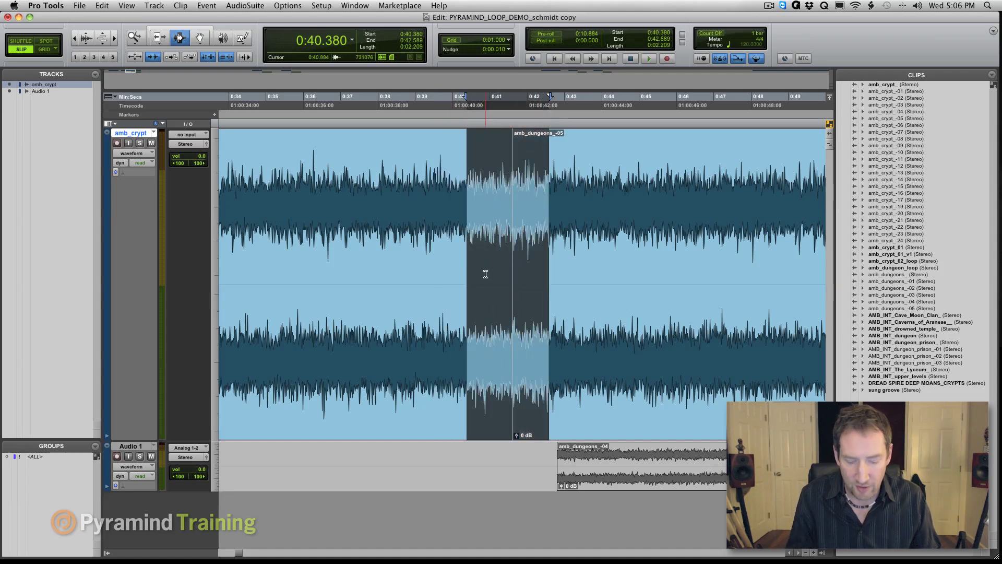
key("super+f")
key("Return")
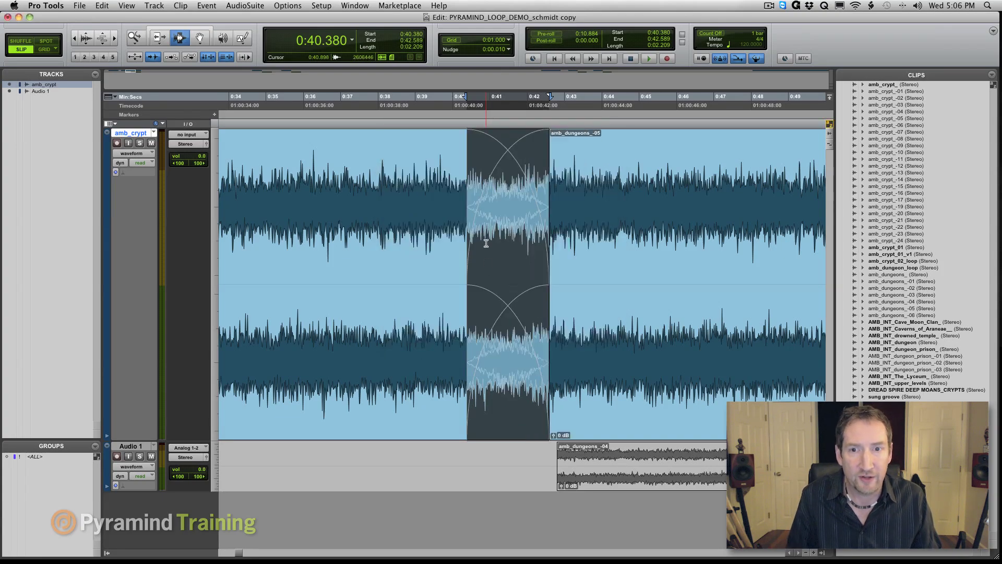
Cut the amb_crypt audio's end at 0:42.793, where the Audio 1 clip begins
left_click(494, 476)
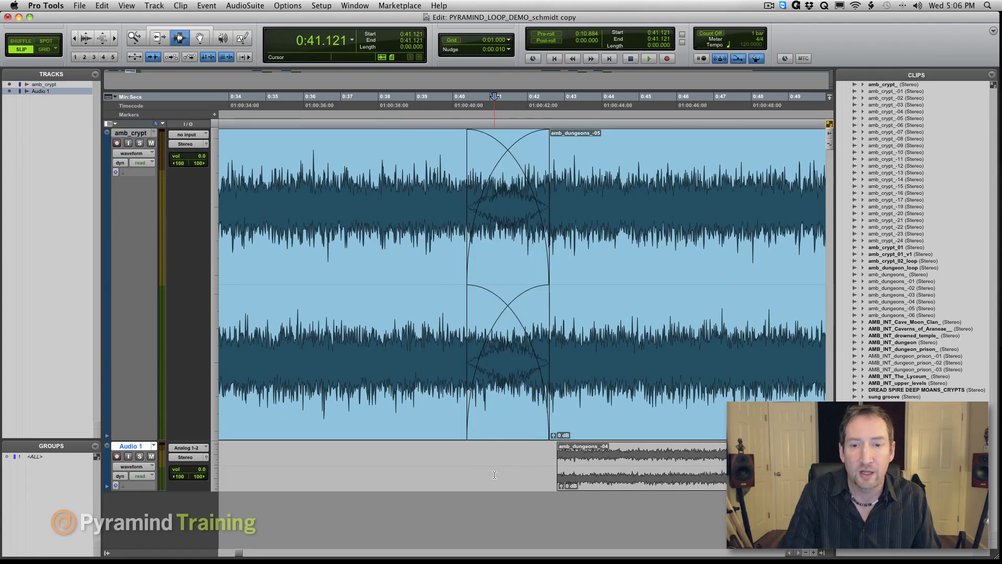
key("Tab")
left_click(458, 472)
left_click(502, 461)
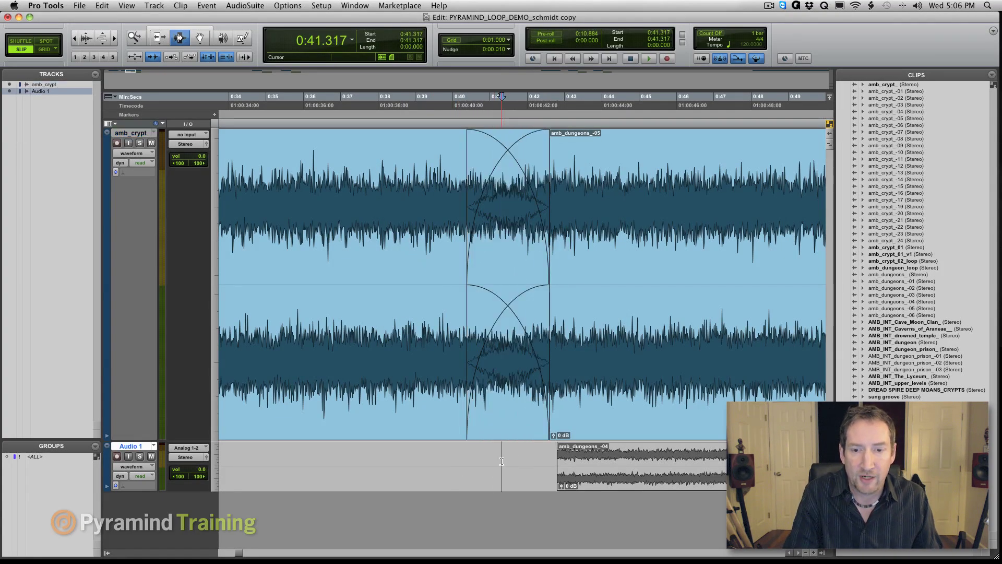
key("Tab")
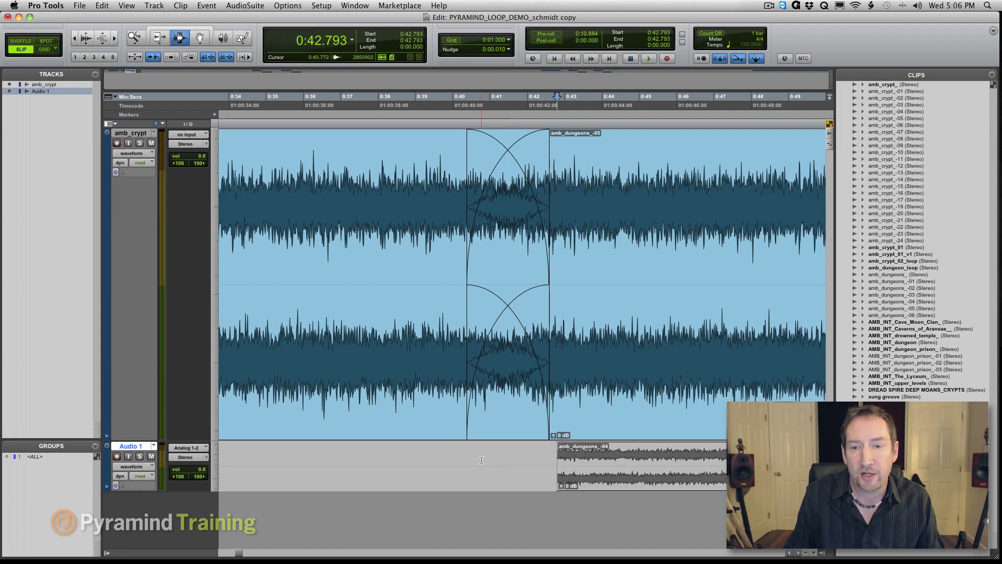
key("t")
key("t")
key("t")
key("t")
key("t")
key("p")
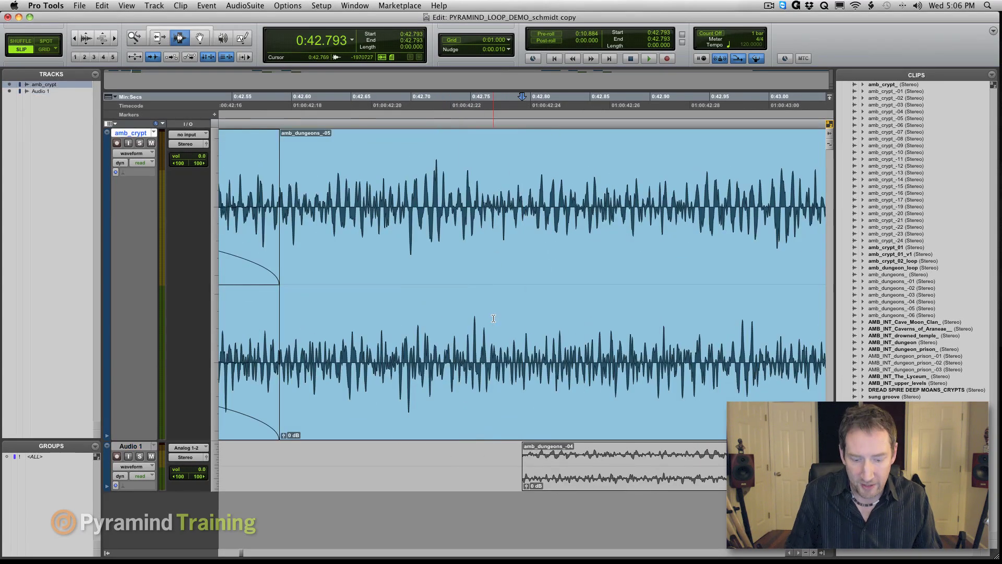
key("s")
key("t")
key("t")
key("t")
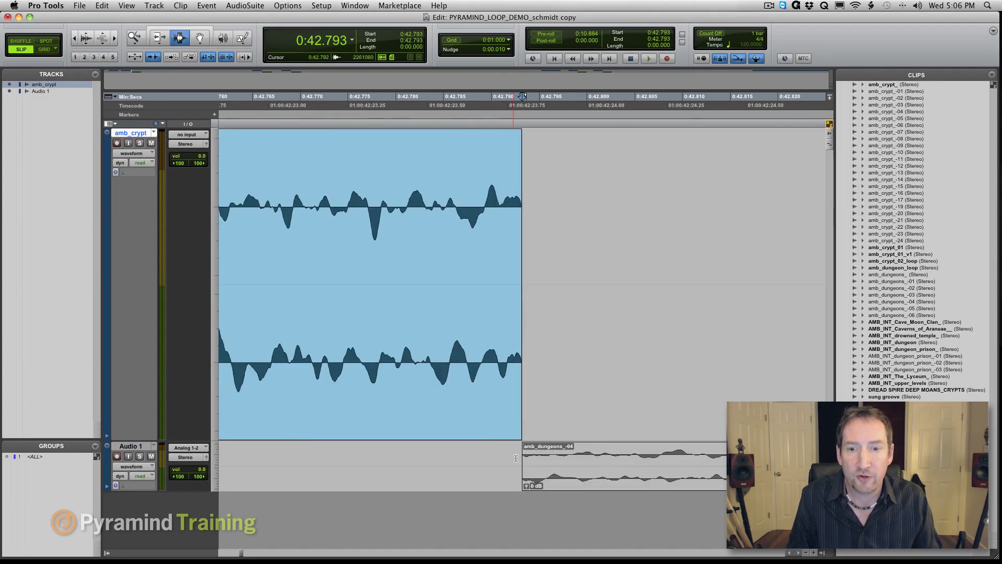
Select amb_dungeons_-04 and amb_dungeons_-05, then set the edit point at 0:42.775
double_click(558, 459)
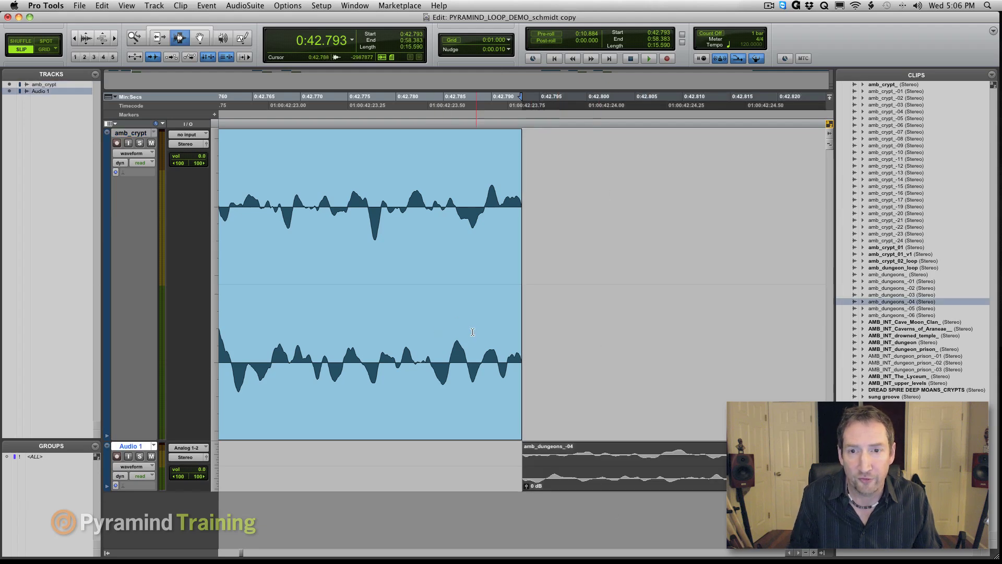
key("r")
key("r")
key("r")
key("F8")
left_click(450, 241)
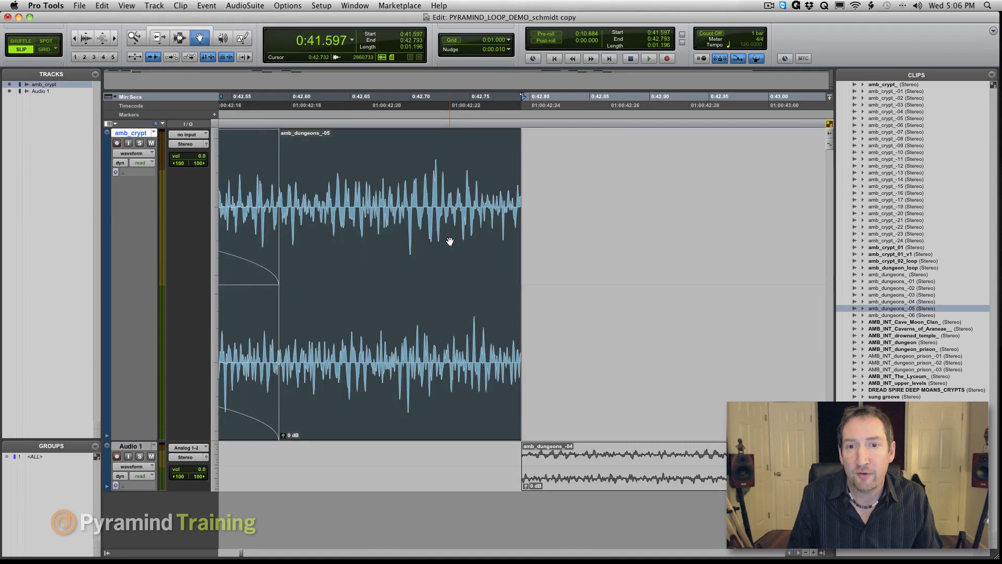
key("F7")
left_click(500, 202)
Select amb_dungeons_-06 and the Audio 1 clip and copy both to start at 1:00.5
key("r")
key("r")
key("r")
key("r")
key("r")
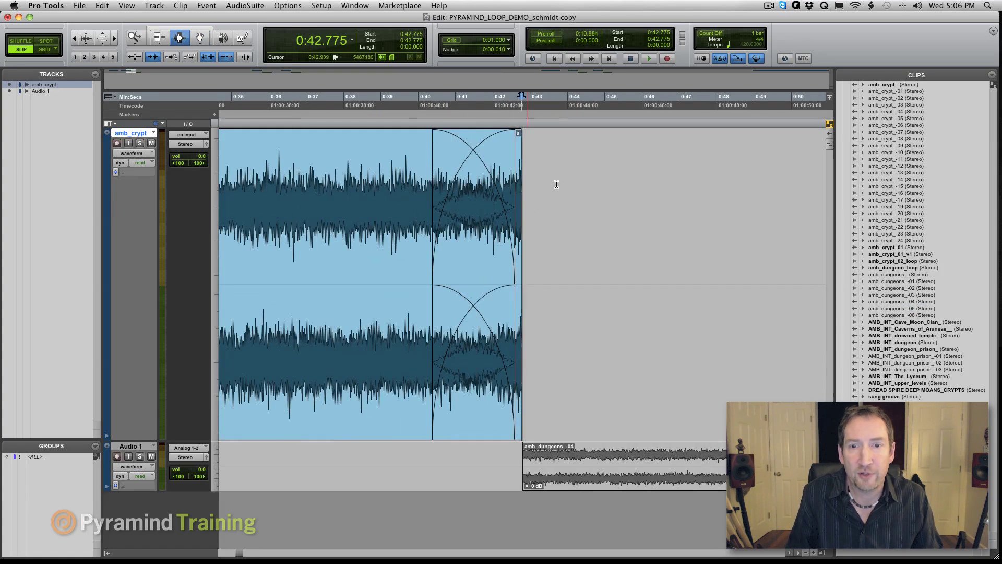
key("r")
key("F8")
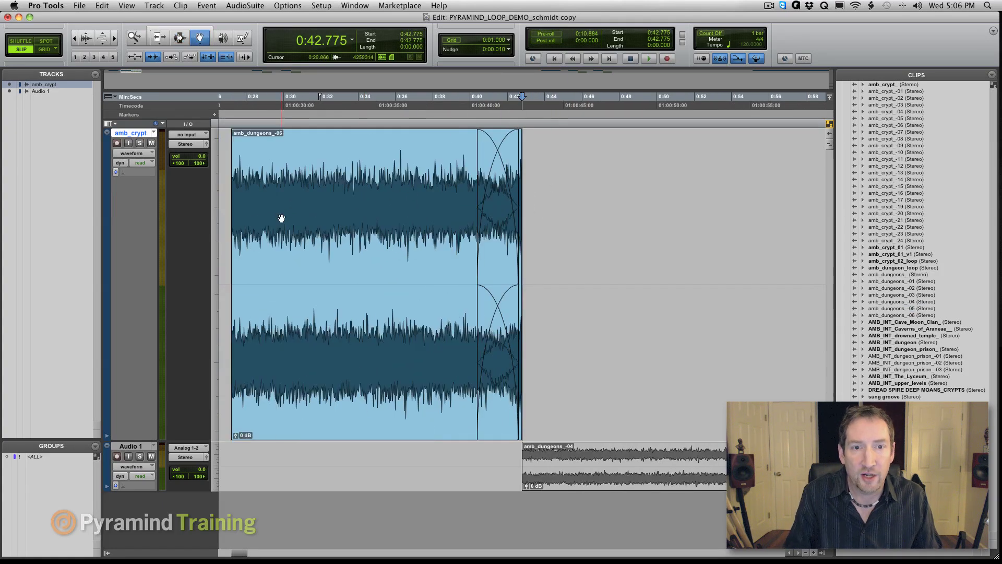
left_click(280, 216)
left_click(566, 459, "shift")
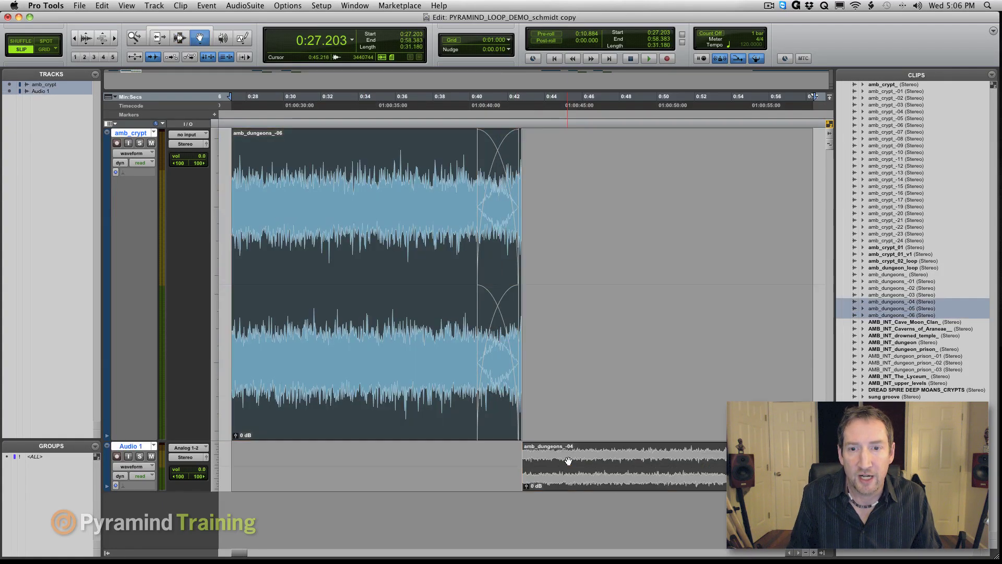
key("r")
key("r")
left_click_drag(362, 287, 517, 283)
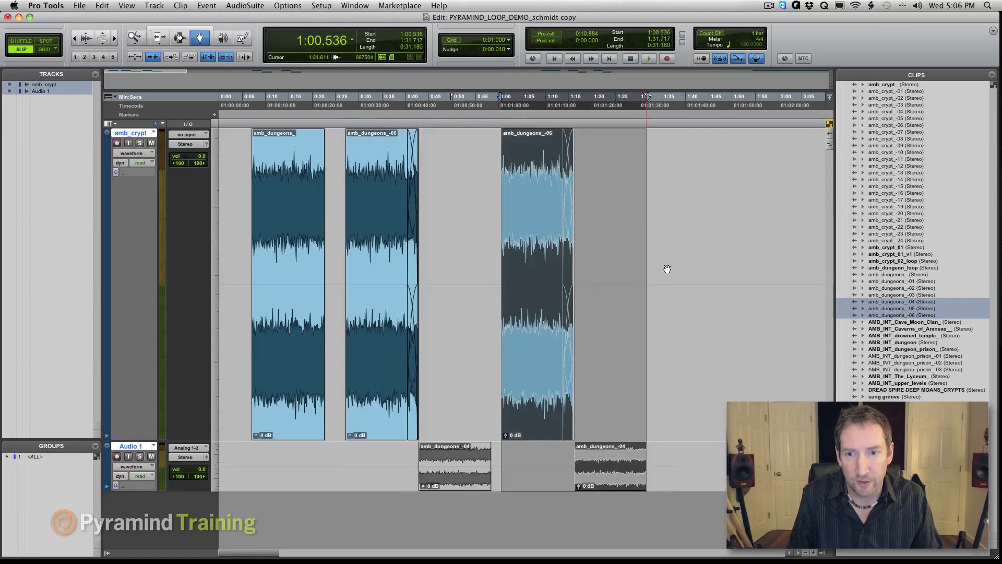
Extend the new amb_dungeons_-06 copy's end to 1:16.126
left_click(666, 270)
left_click(568, 279)
key("t")
key("t")
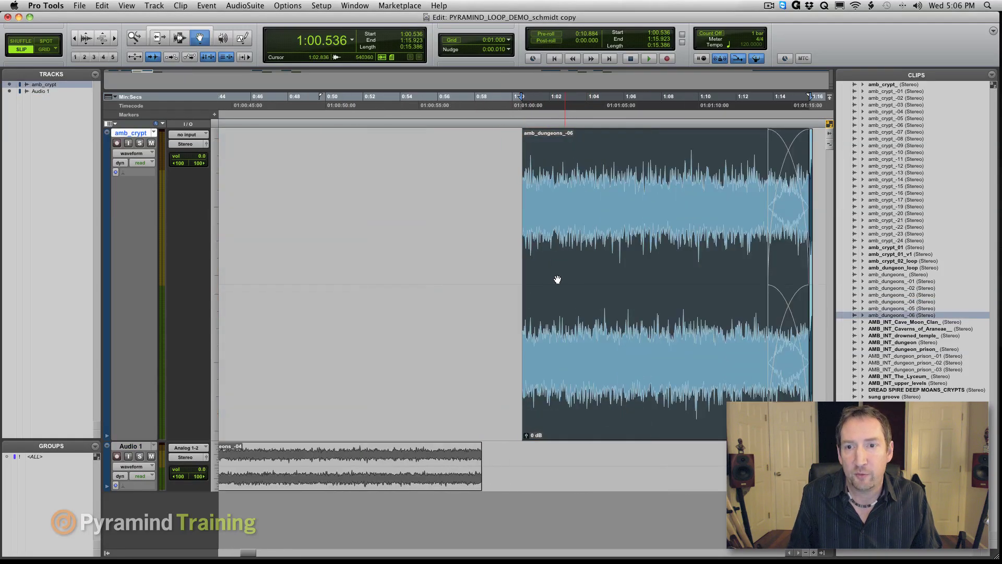
scroll(510, 251, "right", 5)
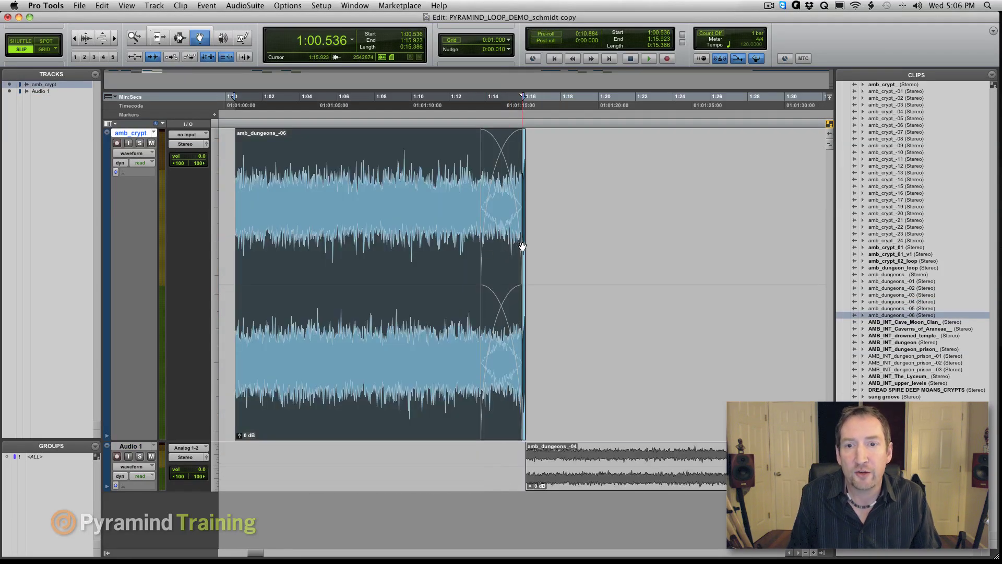
left_click_drag(523, 246, 524, 246)
Enable loop playback and play from 1:12.875
key("super+shift+l")
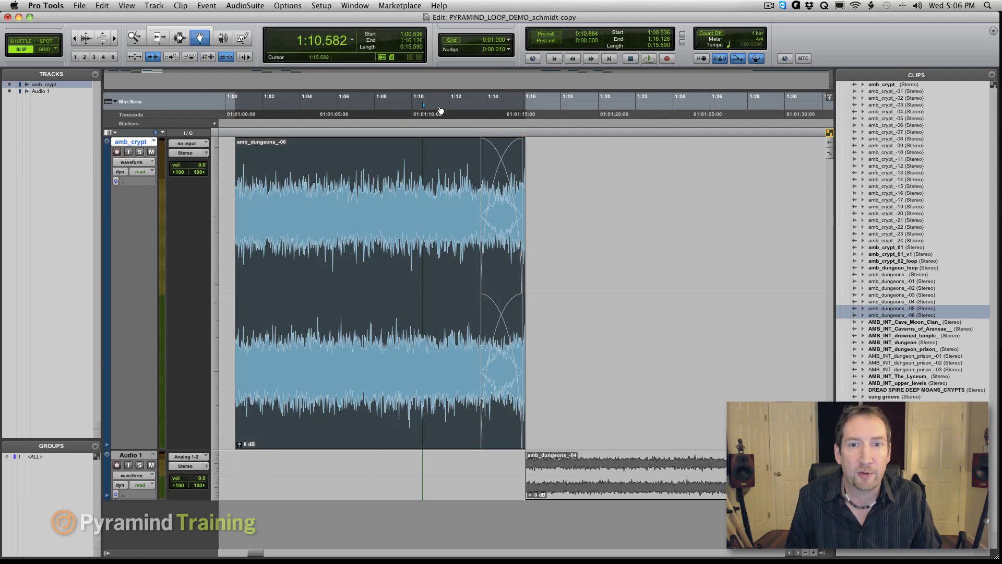
left_click_drag(440, 110, 465, 101)
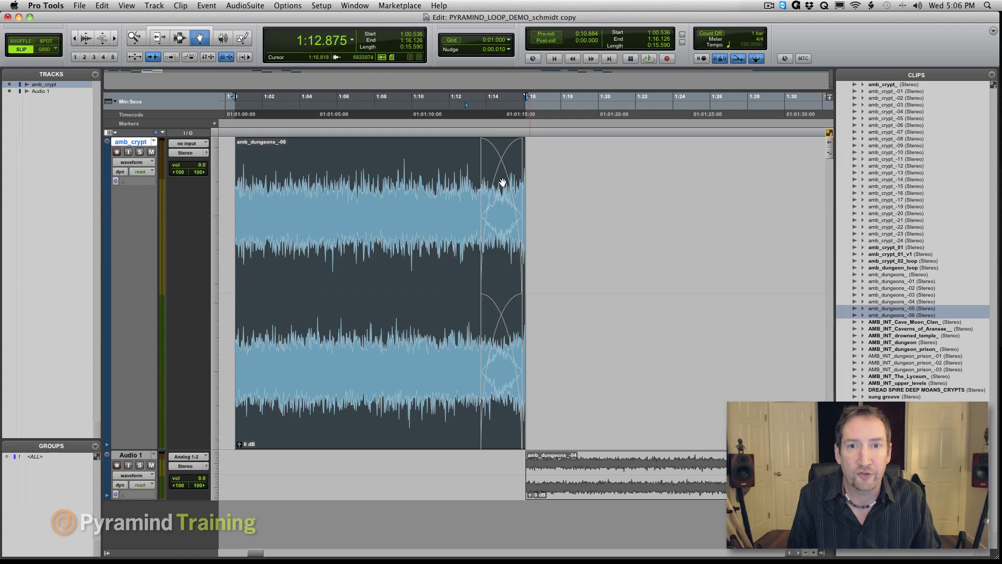
key("space")
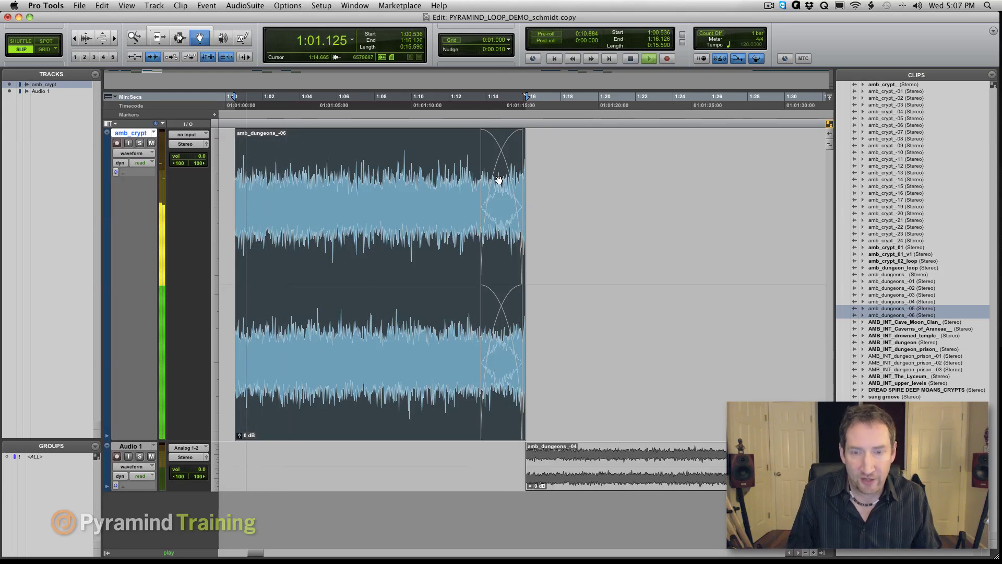
Duplicate amb_dungeons_-06 and audition the seam over 1:12.456–1:18.608
key("space")
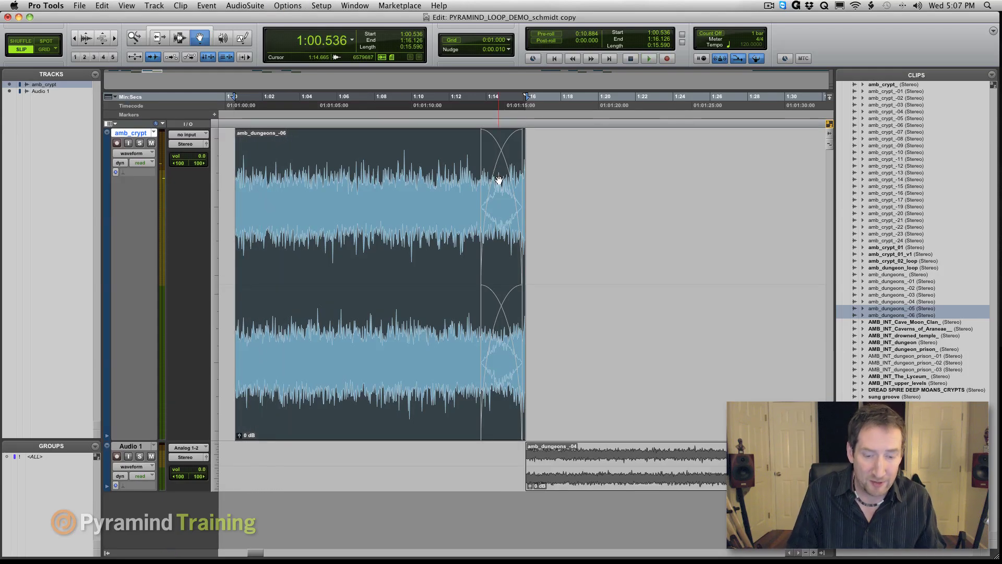
key("super+d")
key("F6")
left_click_drag(458, 187, 572, 191)
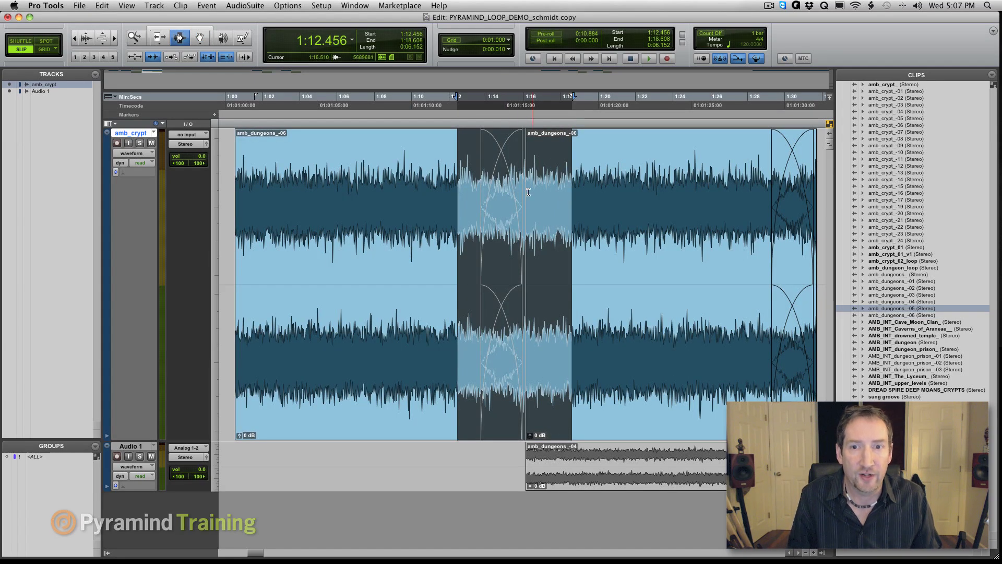
key("space")
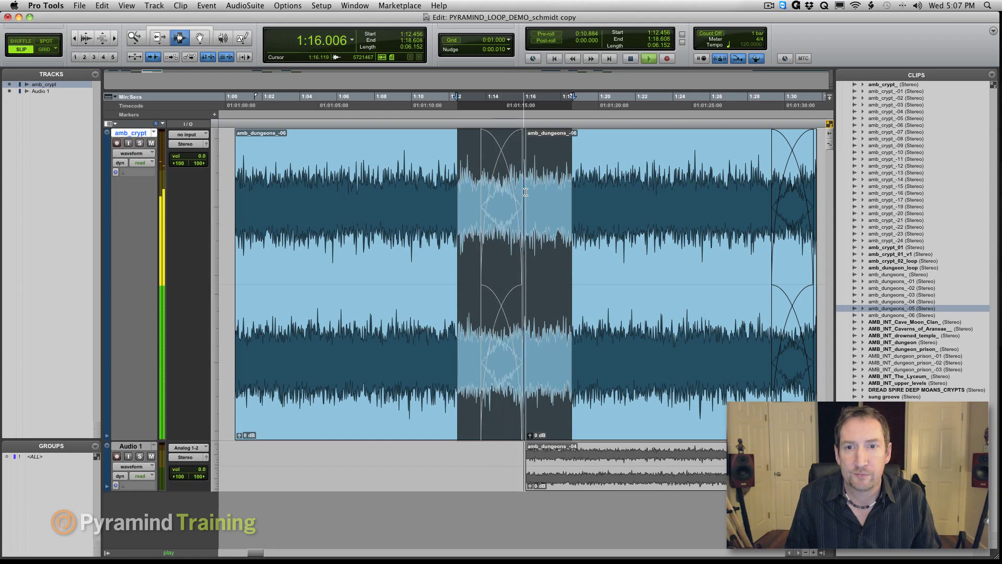
key("space")
Select the second amb_dungeons_-06 copy and undo the duplication to remove it
key("F8")
left_click(614, 219)
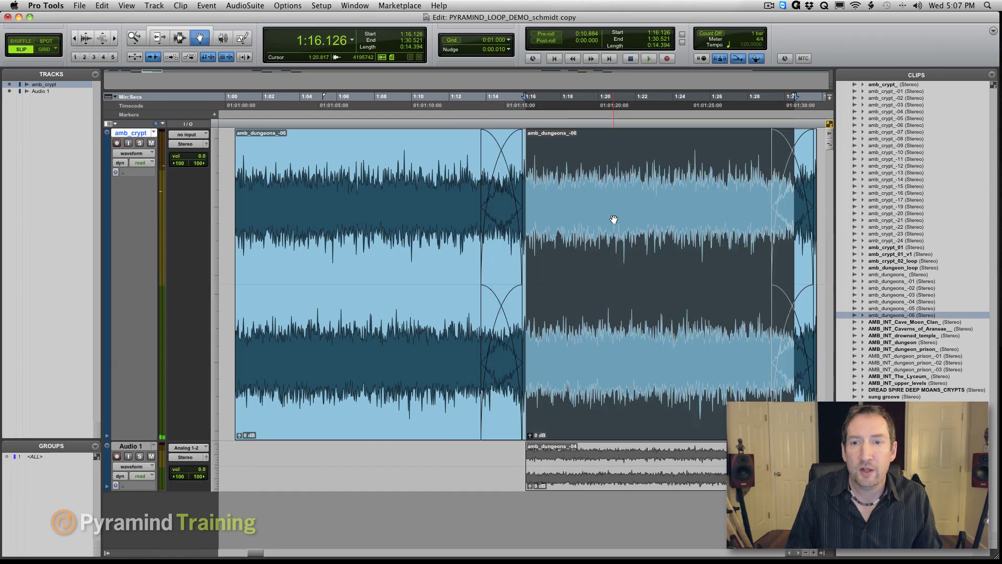
key("super+z")
key("super+bracketleft")
key("super+bracketleft")
key("super+bracketright")
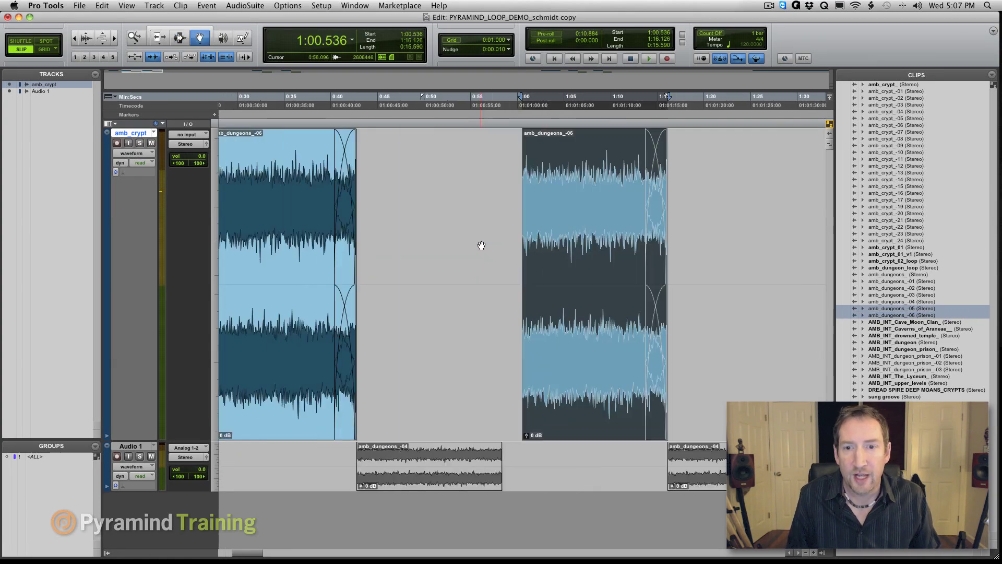
Duplicate amb_dungeons_-06 to 1:31.968 on amb_crypt and extend its end to 1:47.559
key("super+bracketleft")
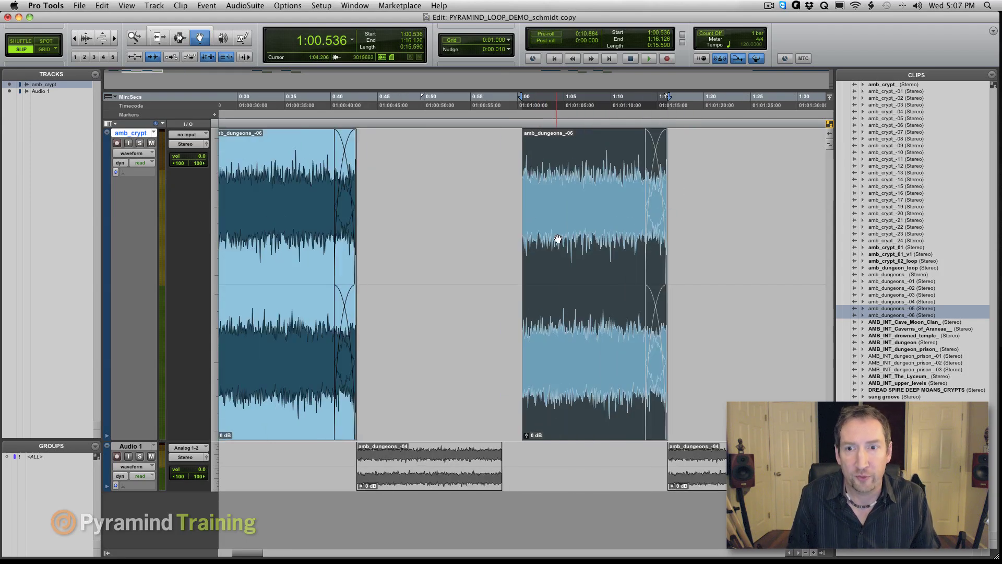
left_click_drag(540, 239, 693, 246)
key("F7")
left_click(698, 226)
key("super+bracketright")
key("super+bracketright")
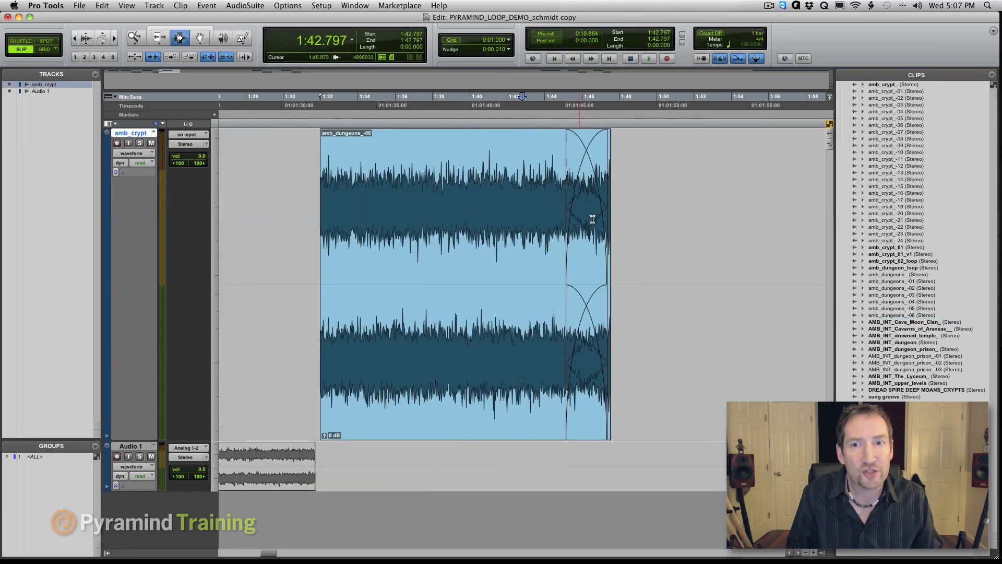
key("super+bracketleft")
key("F8")
left_click(483, 238)
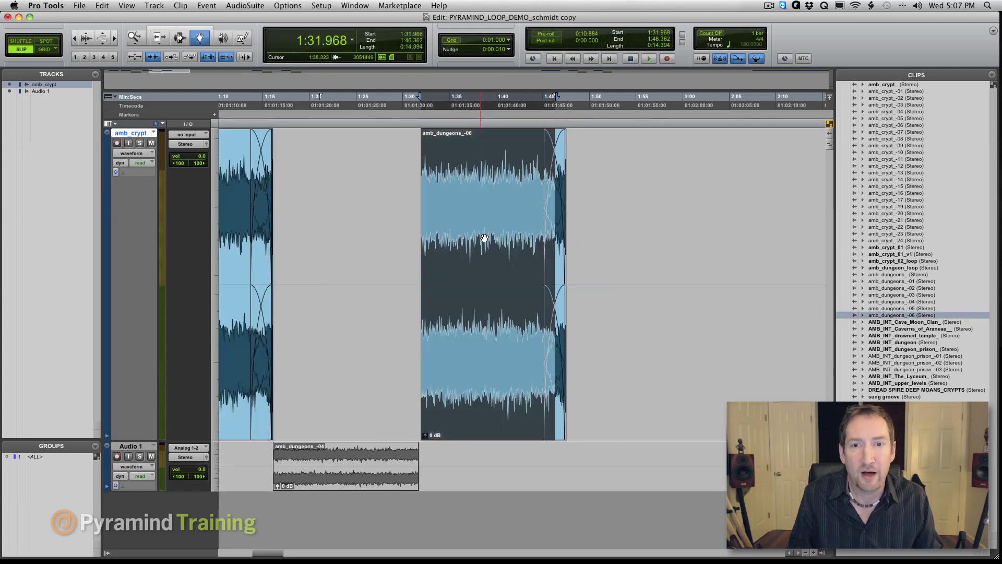
key("super+bracketright")
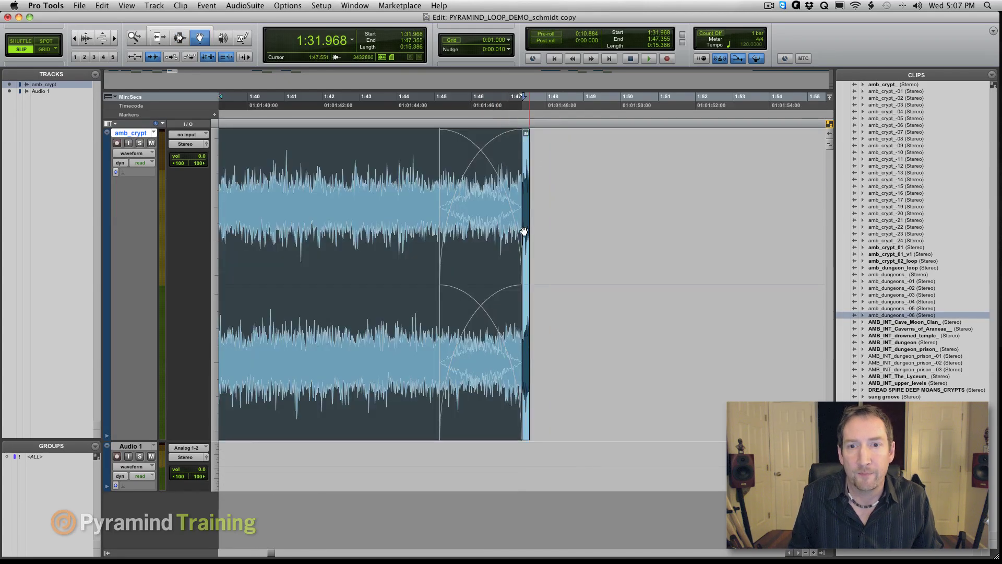
left_click_drag(522, 232, 525, 231)
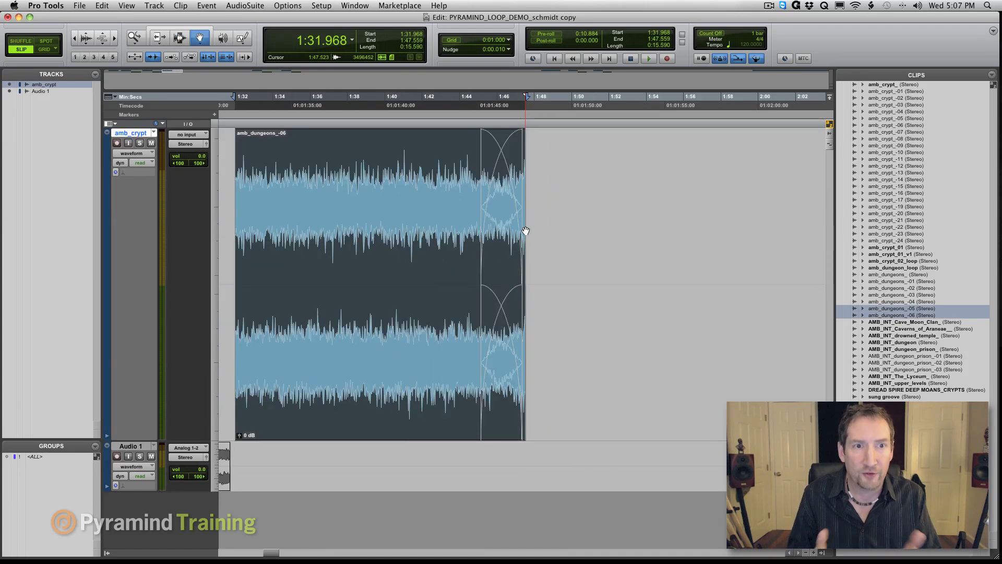
Rename the track from the clip's name to amb_dungeons_LOOP and consolidate into amb_dungeons_LOOP_01
double_click(290, 145)
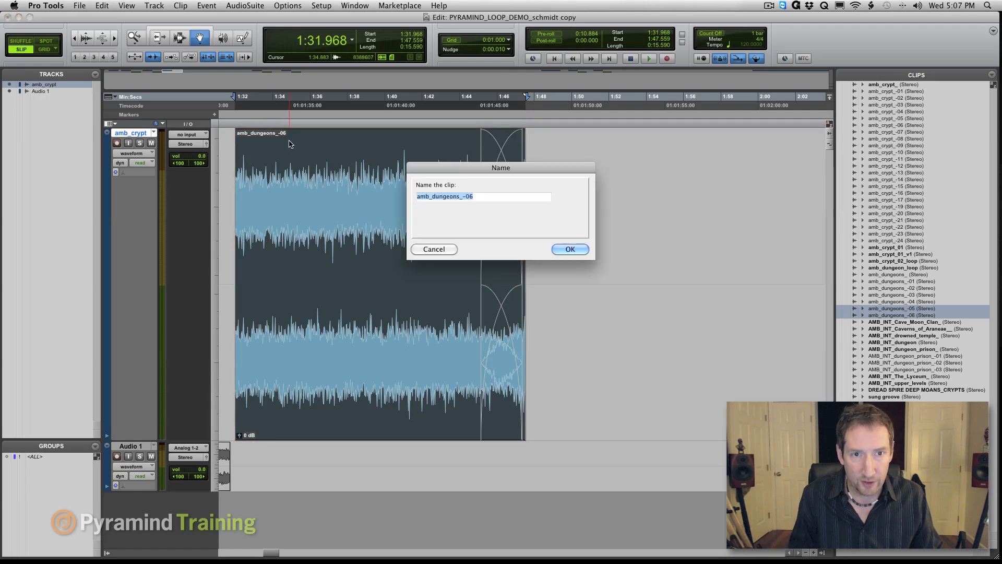
key("super+c")
key("Return")
double_click(130, 133)
key("super+v")
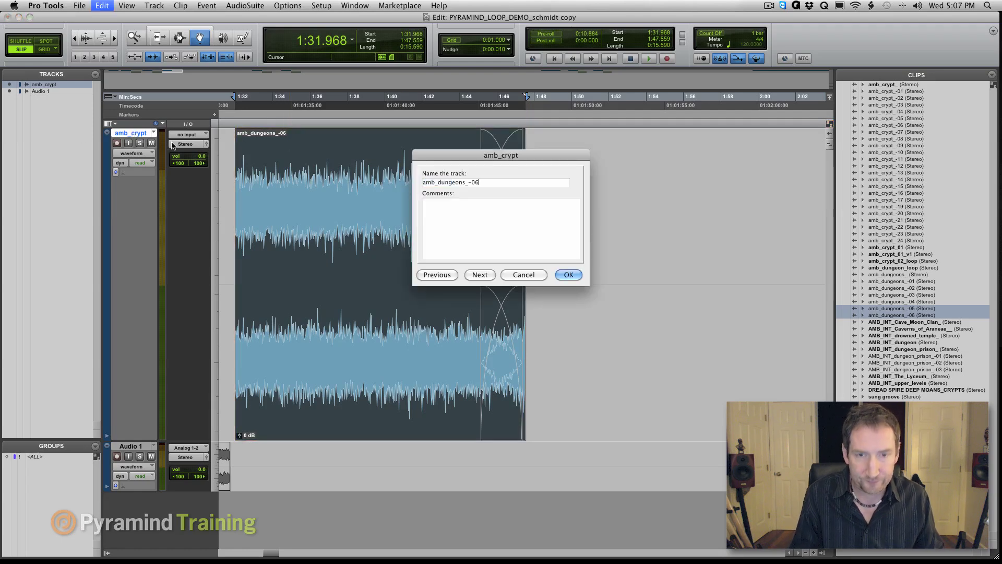
key("BackSpace")
key("BackSpace")
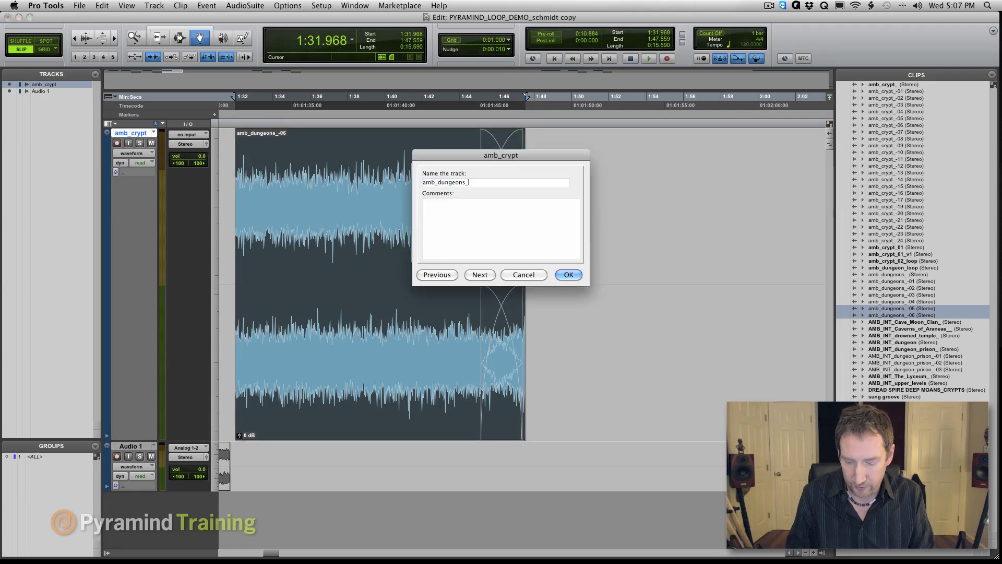
type("LOP")
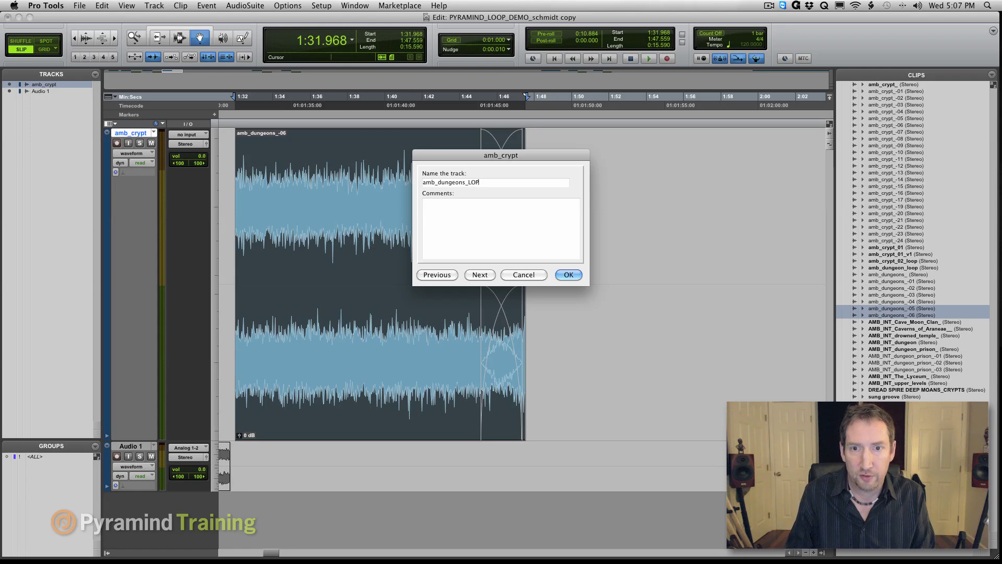
key("BackSpace")
type("OP")
key("Return")
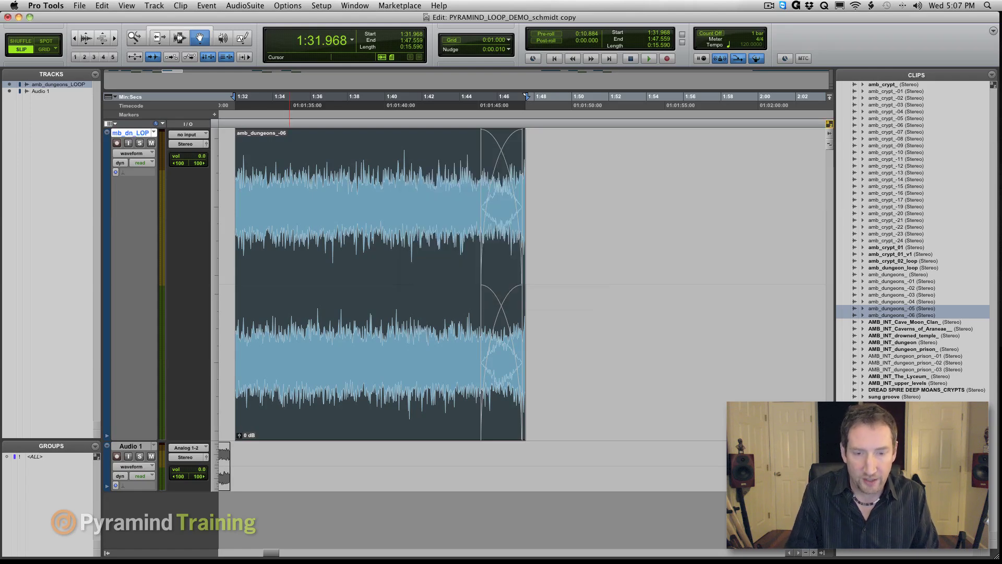
key("alt+shift+3")
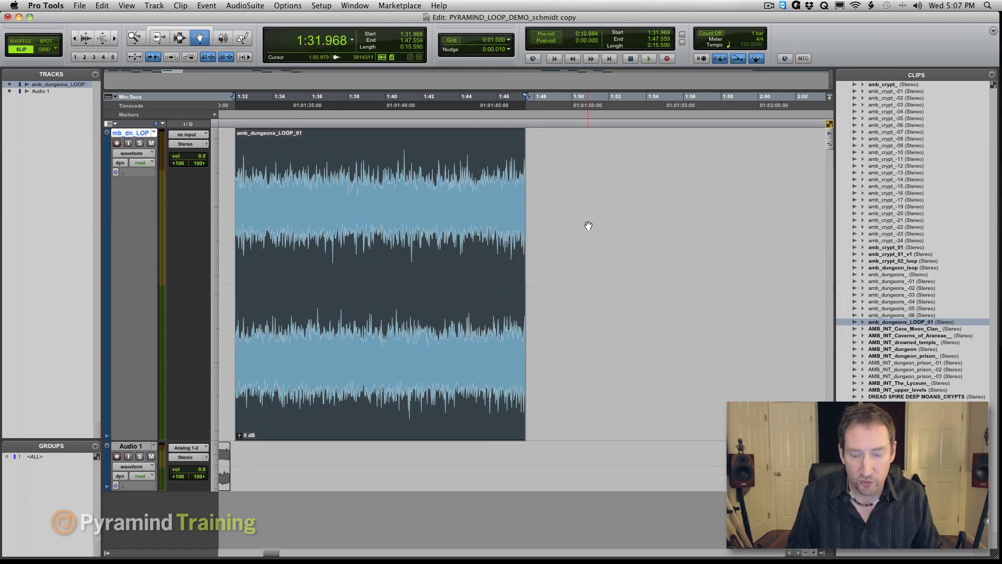
key("super+shift+k")
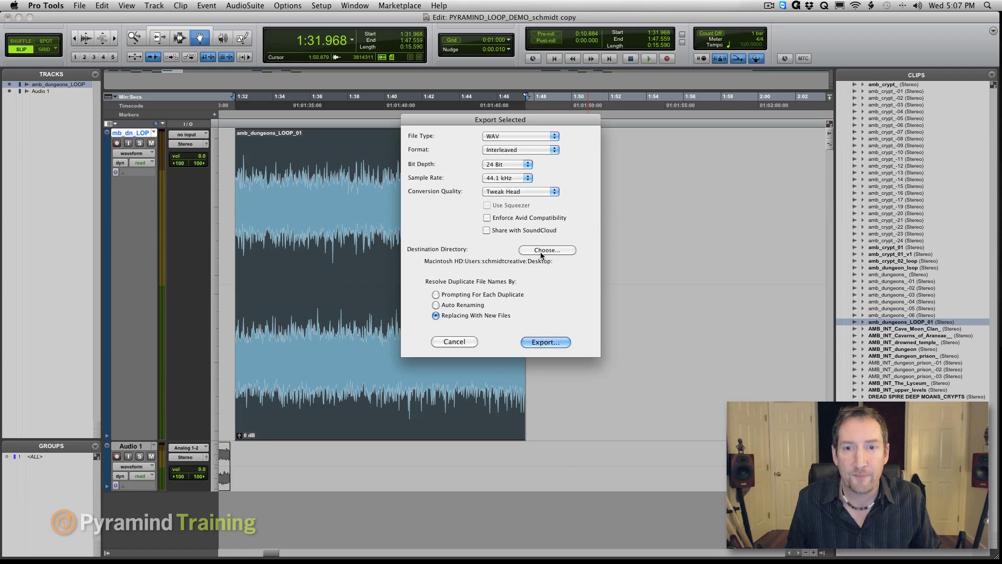
Export amb_dungeons_LOOP_01 as an interleaved 24-bit, 44.1 kHz WAV file
key("Return")
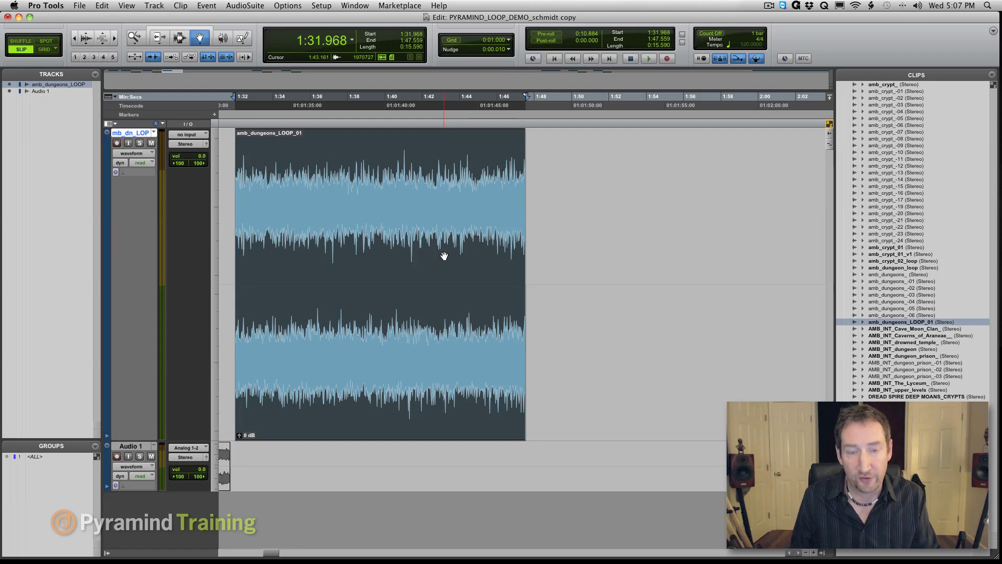
Delete the old LOOP event in FMOD Designer, dismissing the unused-objects prompt
left_click(445, 256)
key("super+Tab")
key("super+Tab")
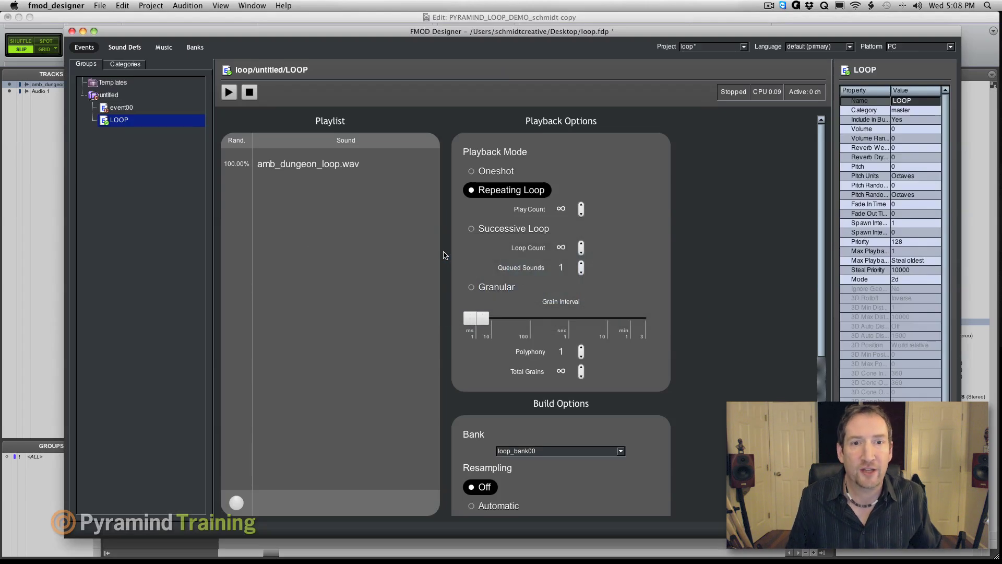
left_click(107, 121)
key("Delete")
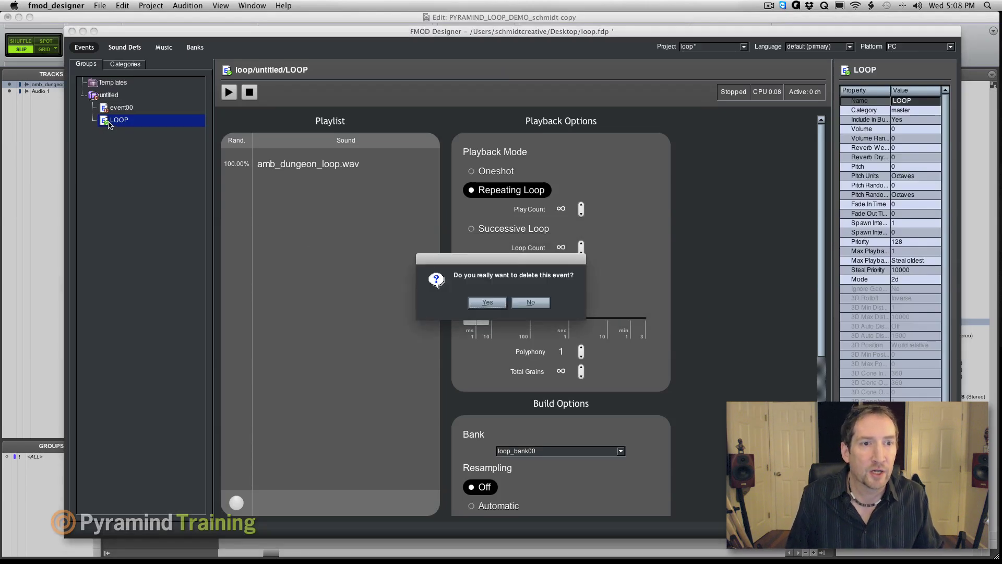
left_click(493, 304)
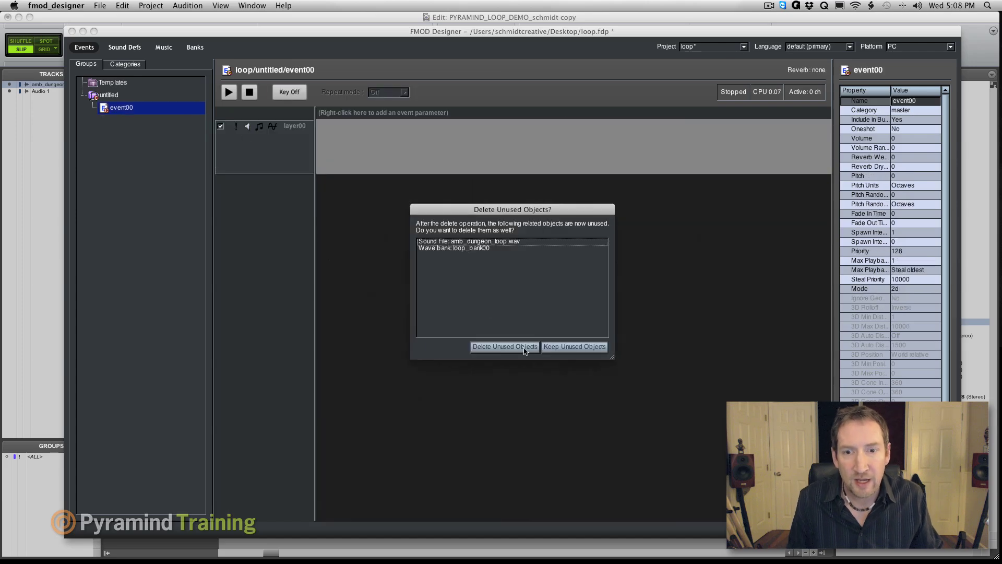
left_click(561, 349)
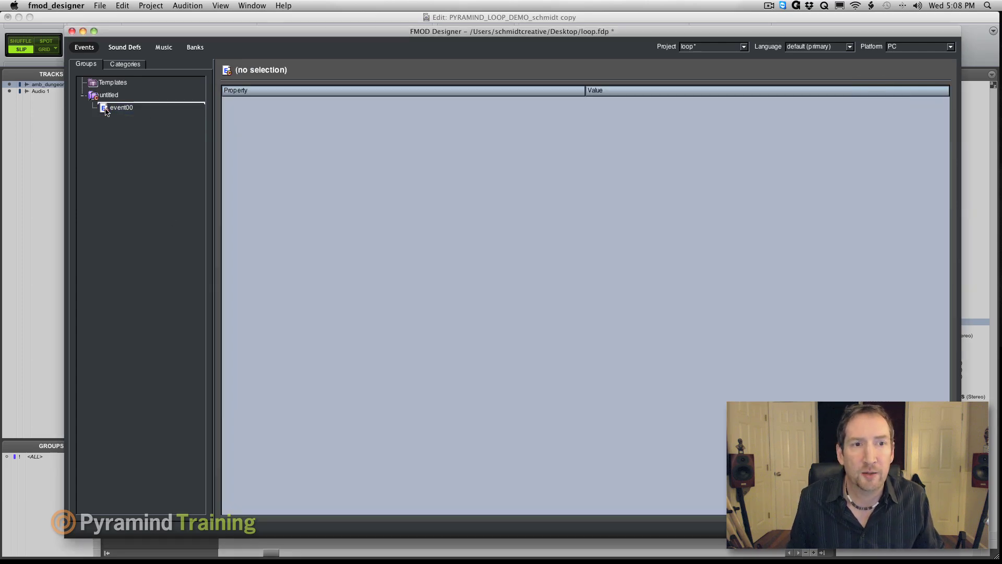
Add a new simple event named LOOP to the untitled group
left_click(94, 95)
right_click(94, 96)
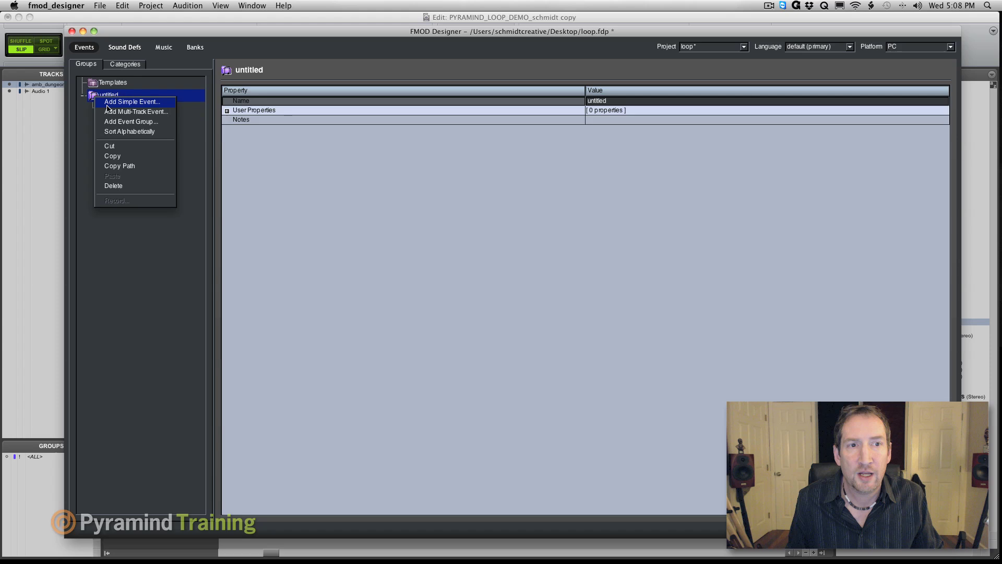
left_click(107, 106)
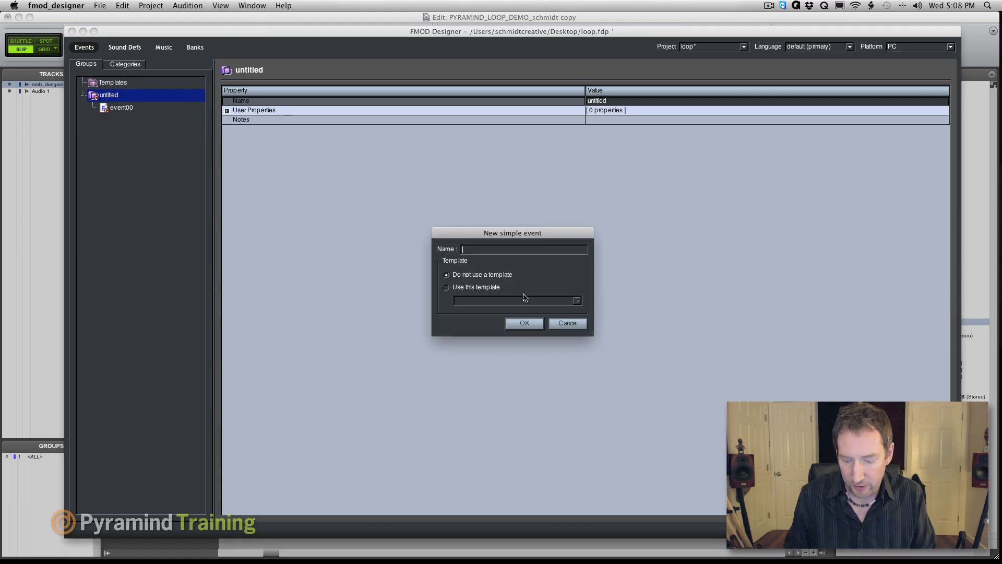
type("LOOP")
key("Return")
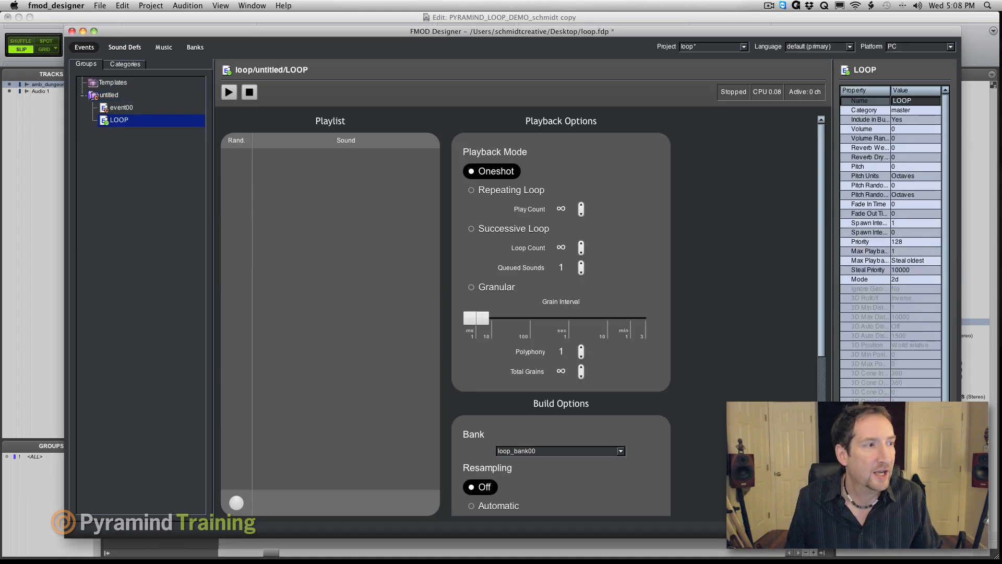
Drop amb_dungeons_LOOP_01.wav from Finder into the LOOP playlist and choose Repeating Loop playback
key("super+Tab")
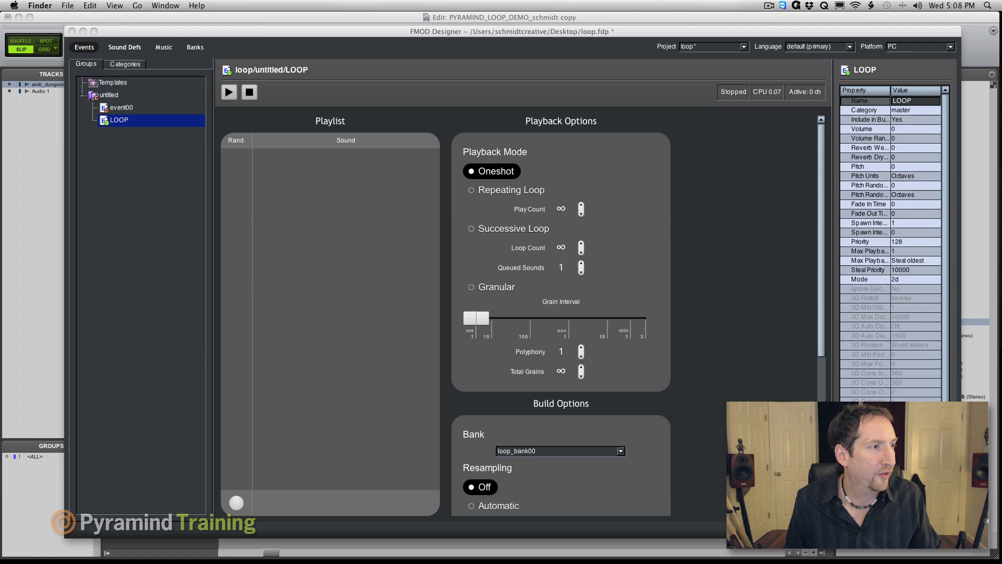
left_click_drag(313, 167, 309, 166)
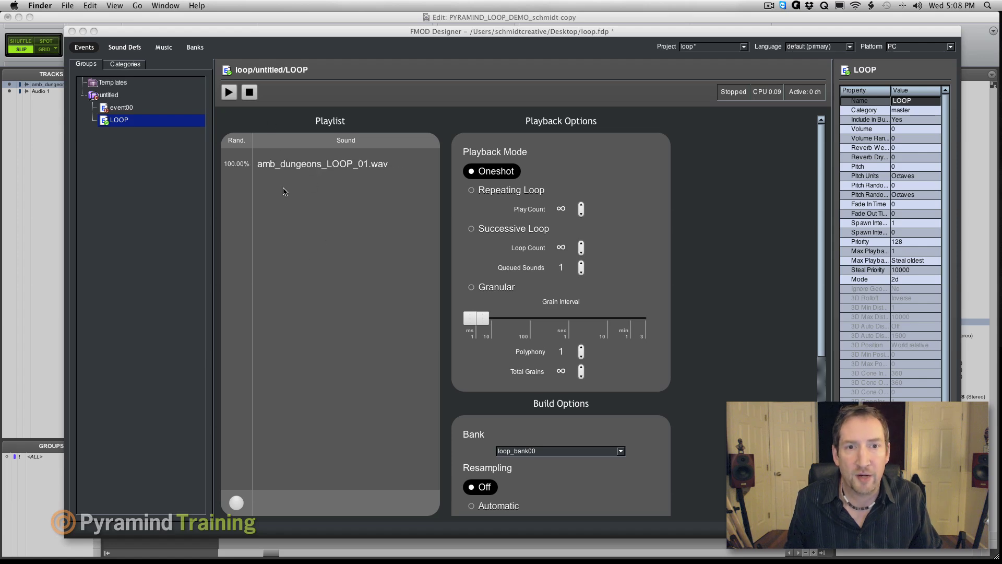
left_click(471, 191)
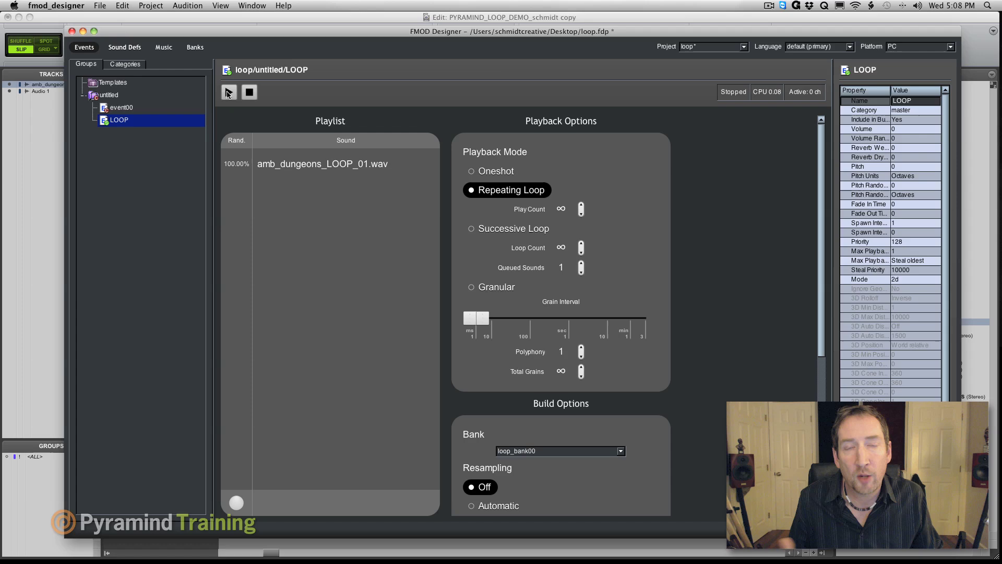
left_click_drag(323, 34, 320, 31)
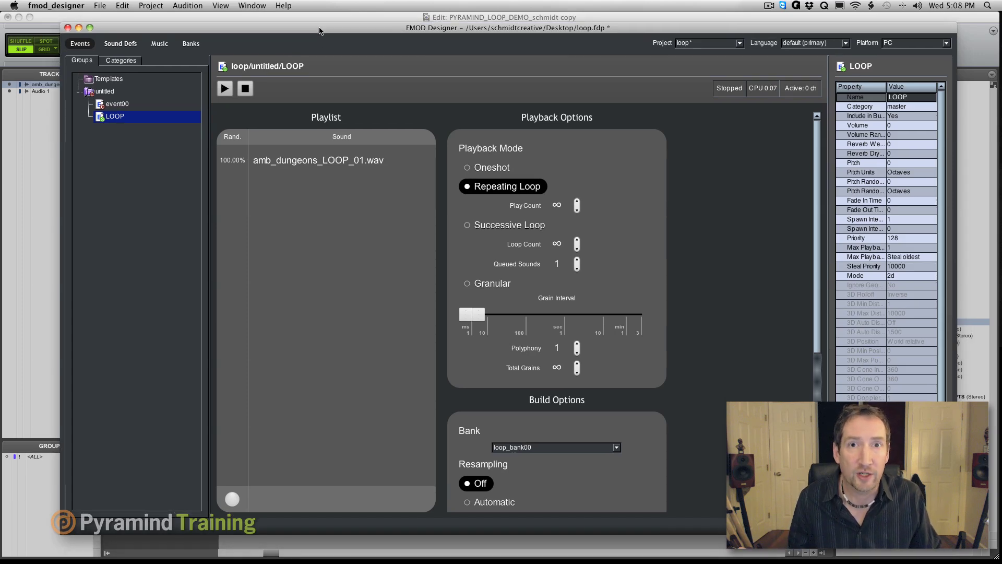
key("space")
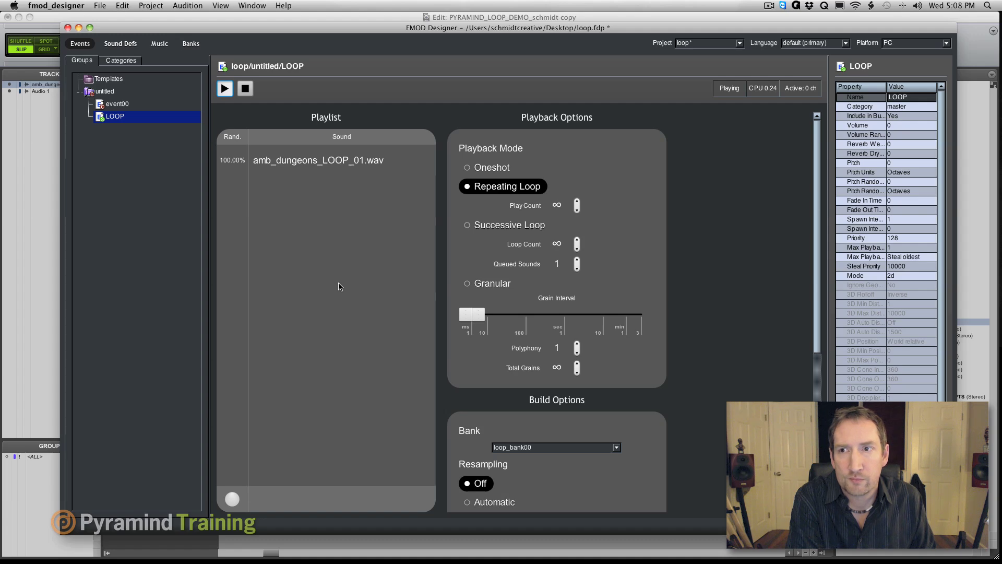
left_click(246, 89)
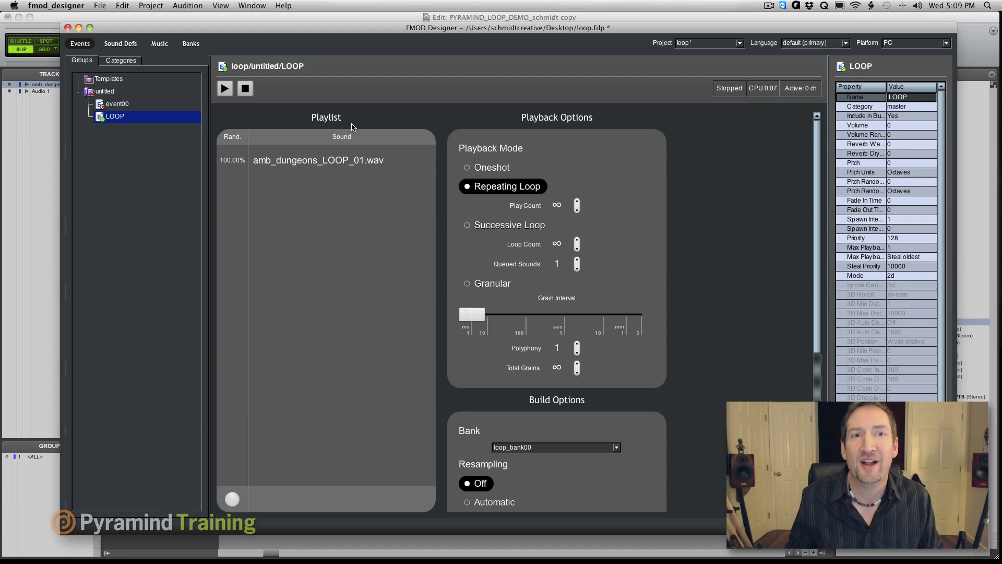
left_click_drag(351, 20, 346, 20)
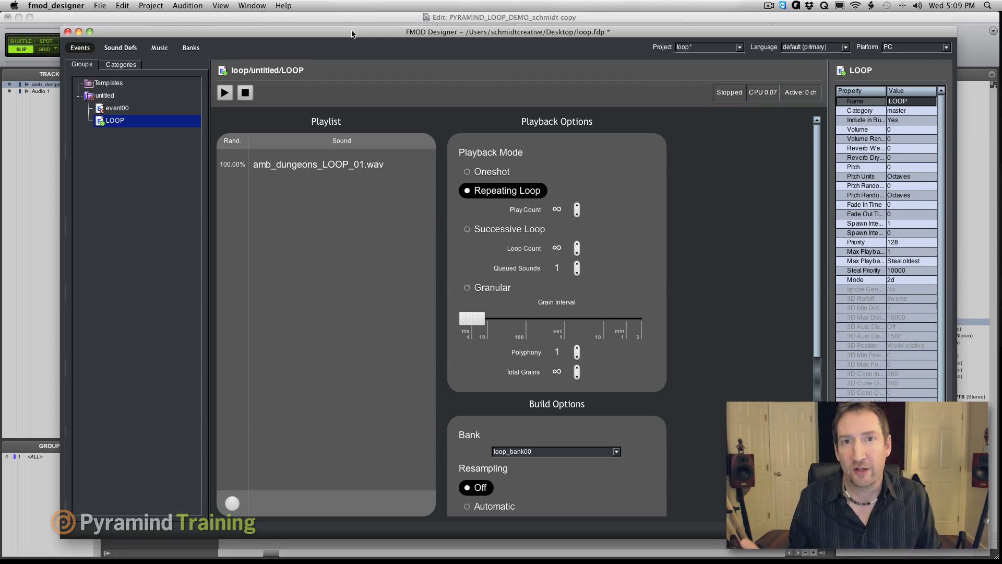